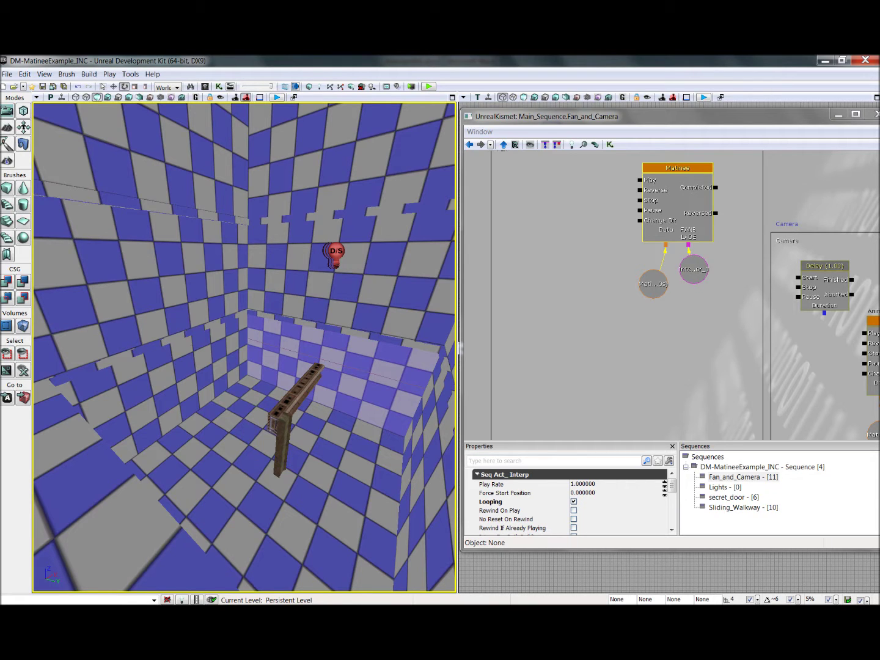
Select the fan blade beam in the room and open the Fan sequence's Matinee for viewing.
left_click_drag(245, 347, 293, 347)
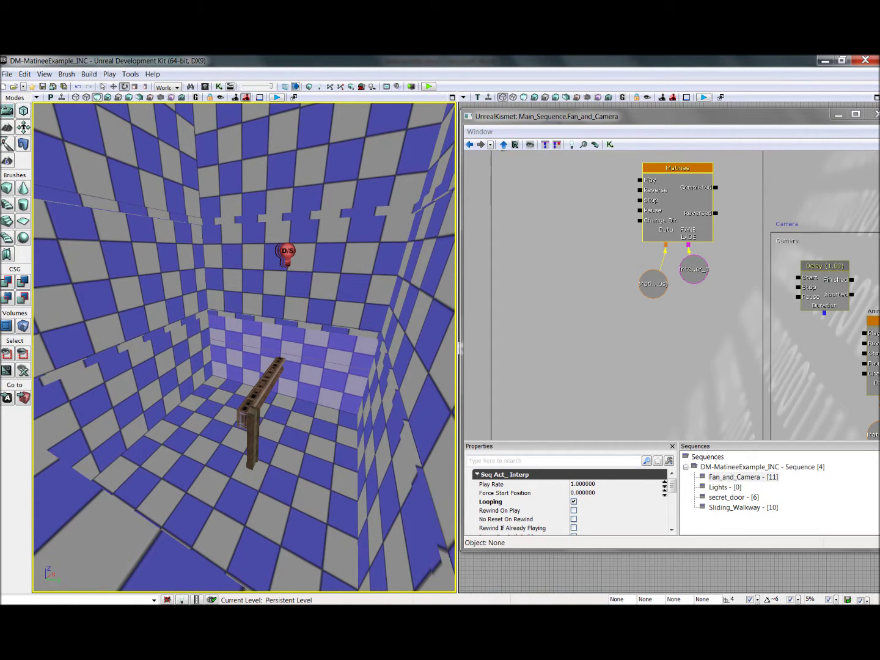
left_click(263, 388)
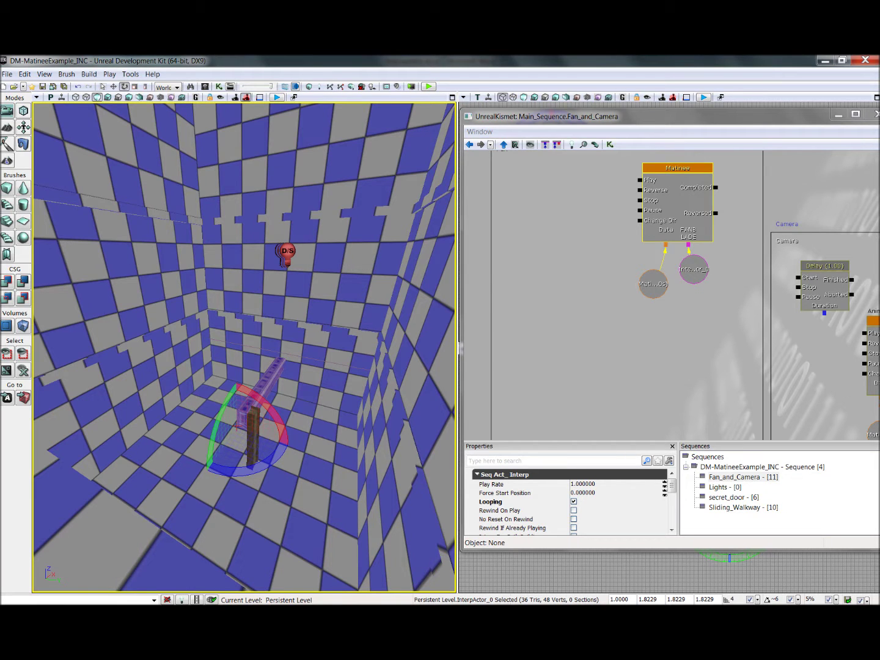
mouse_move(244, 348)
left_mouse_down()
mouse_move(268, 317)
mouse_move(261, 338)
left_mouse_up()
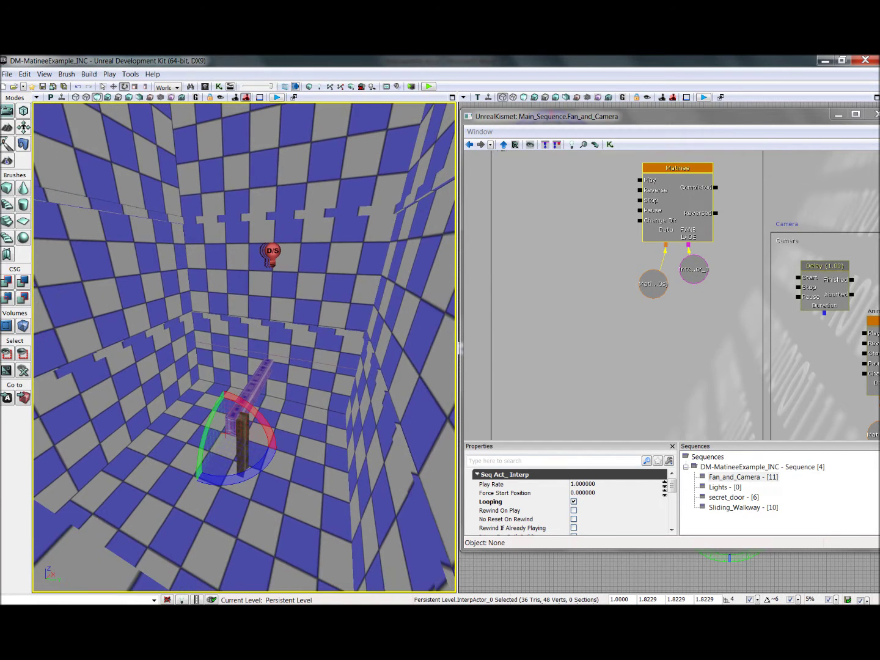
double_click(684, 178)
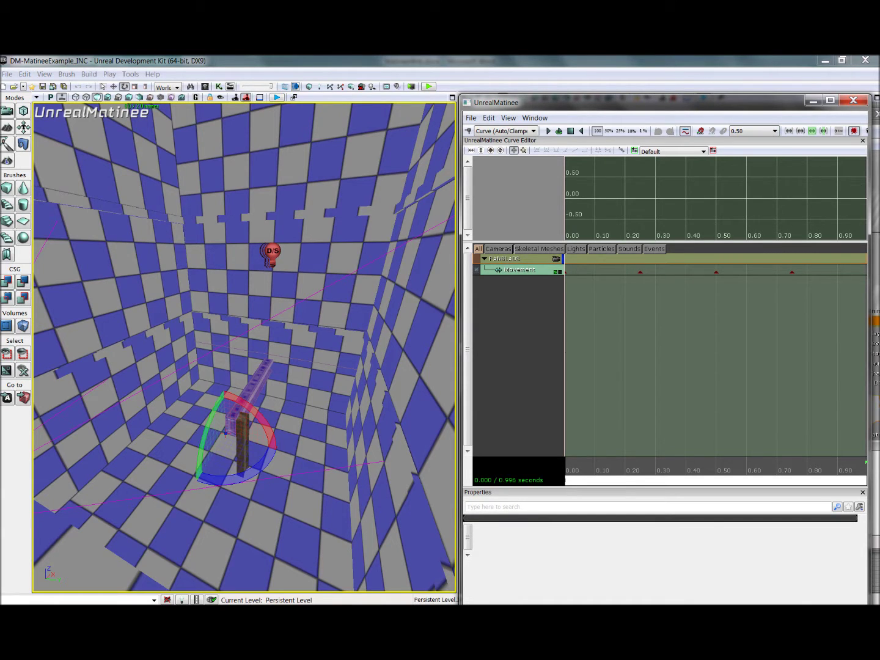
mouse_move(259, 468)
left_mouse_down()
mouse_move(173, 488)
mouse_move(157, 482)
mouse_move(184, 503)
left_mouse_up()
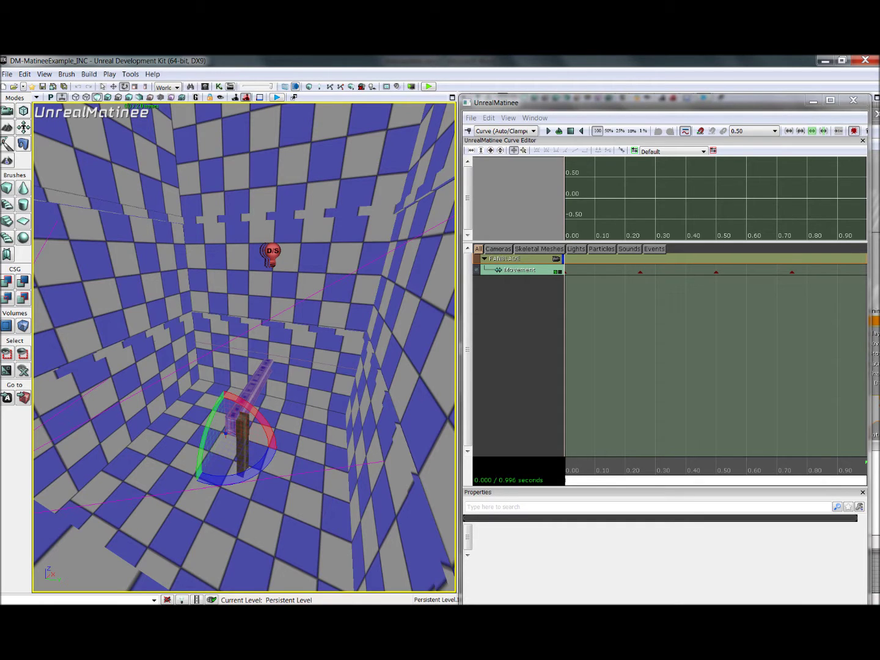
Scrub through the FANBLADE movement, play it in a loop, and close the Matinee.
left_click(568, 472)
left_click_drag(567, 472, 867, 459)
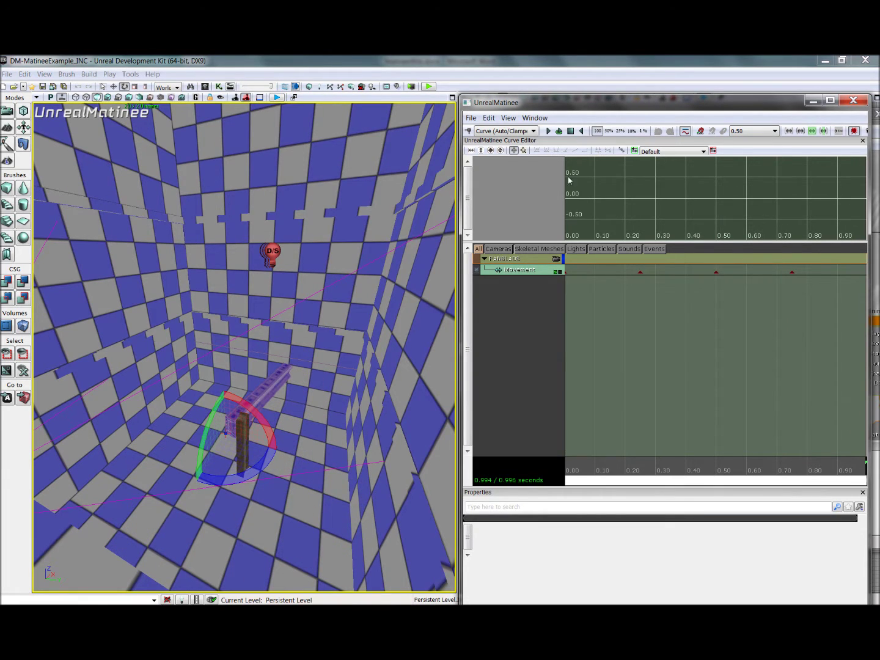
left_click(560, 132)
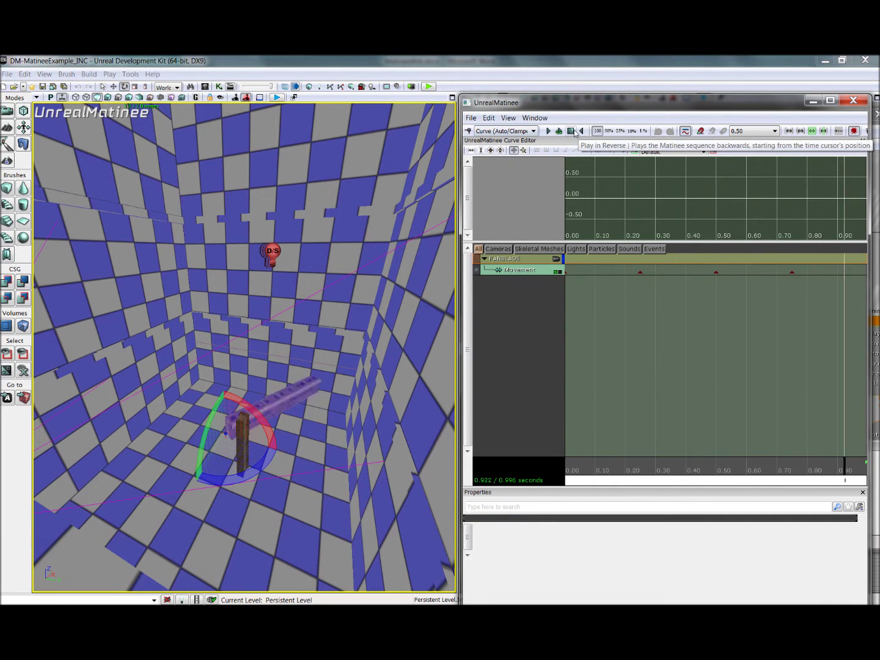
left_click(853, 100)
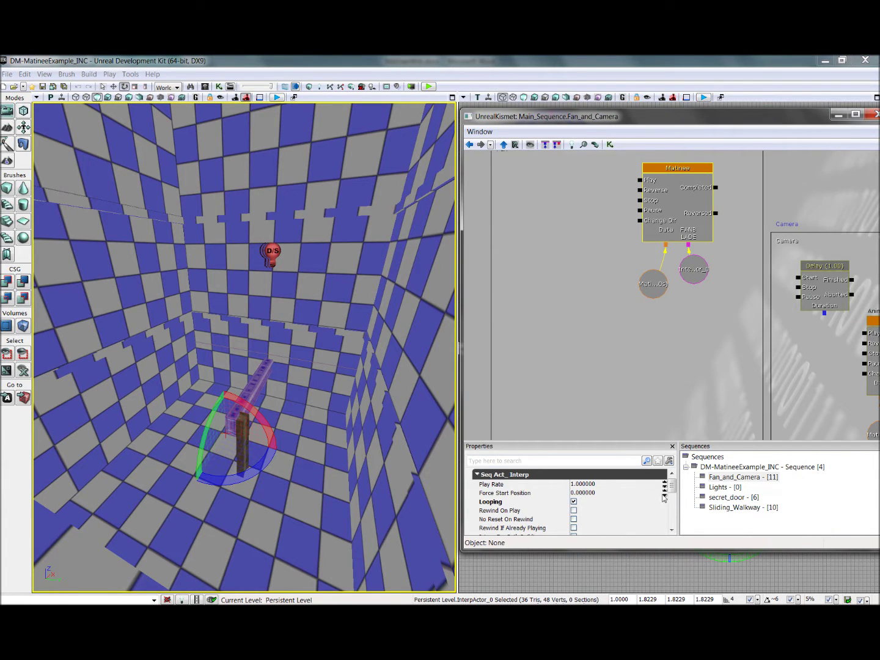
Select the upright post supporting the fan blade and add a Take Damage event for it inside the Fan comment box.
left_click_drag(686, 323, 672, 307)
left_click(625, 317)
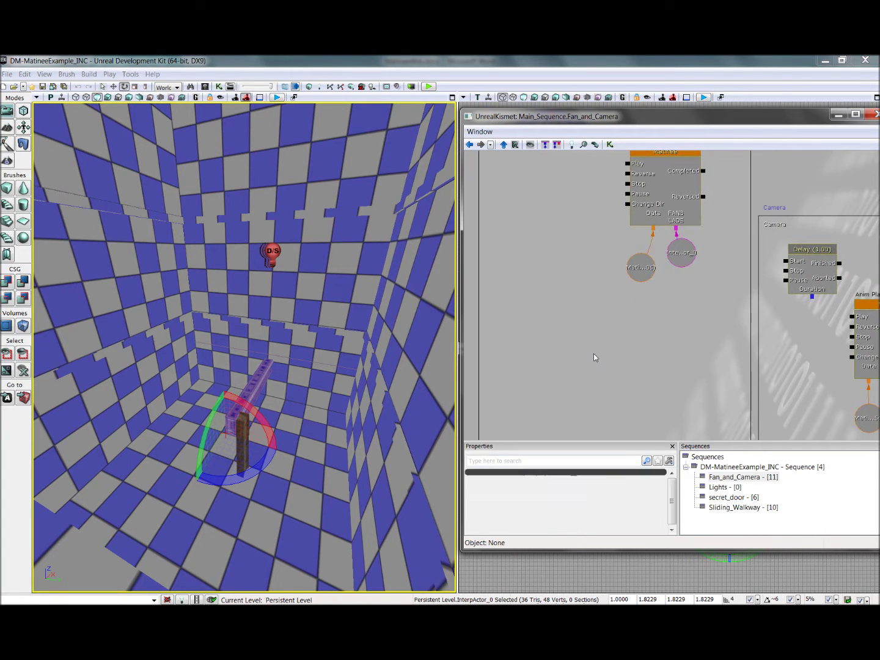
mouse_move(342, 348)
left_mouse_down()
mouse_move(337, 324)
mouse_move(332, 343)
left_mouse_up()
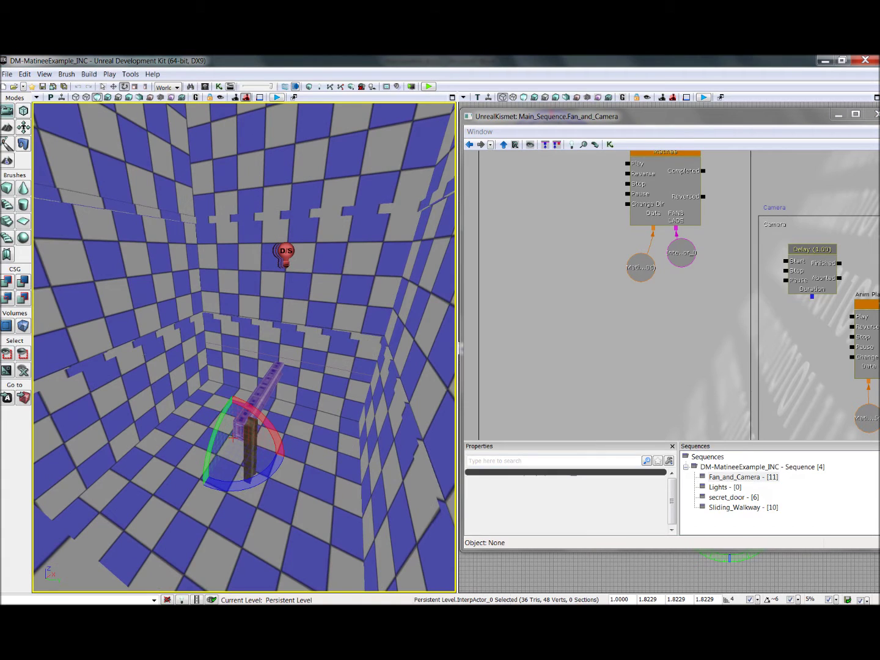
left_click(261, 488)
left_click(250, 452)
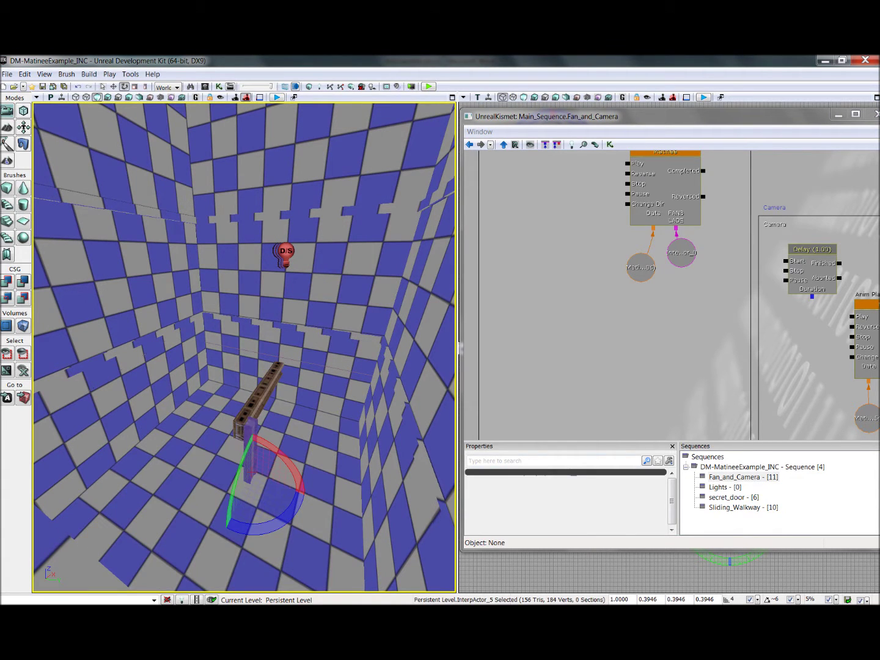
left_click_drag(546, 383, 647, 392)
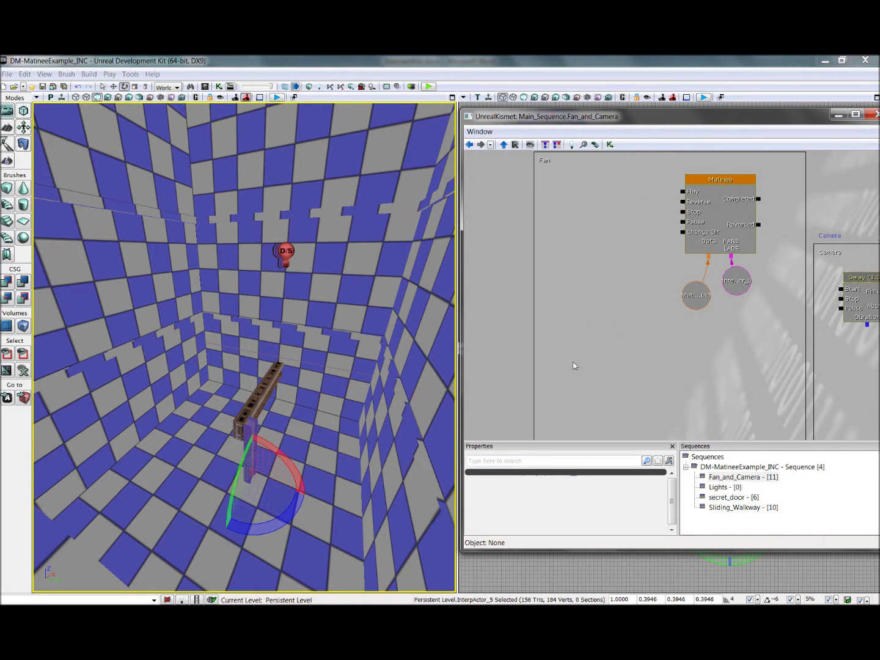
right_click(563, 325)
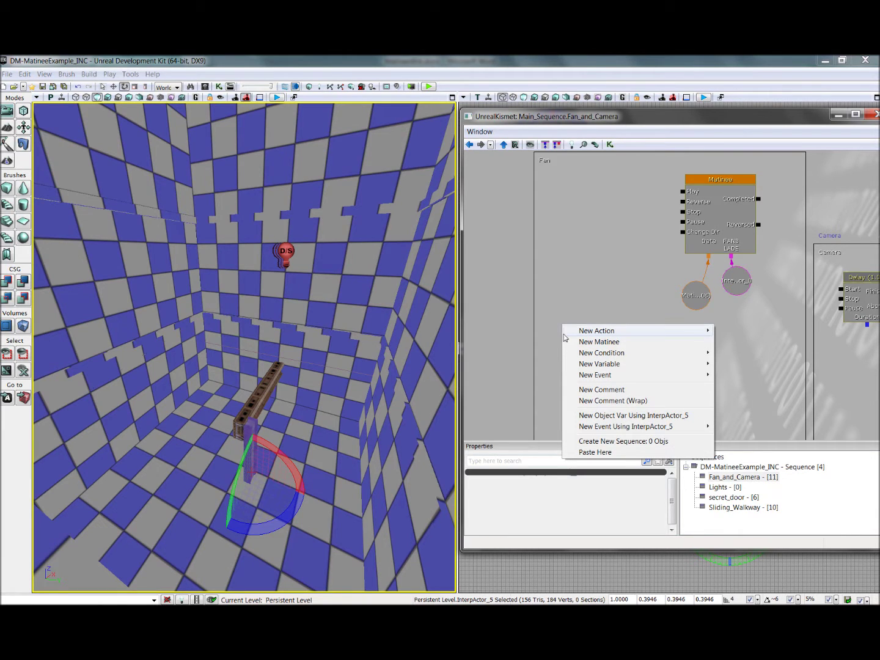
mouse_move(569, 333)
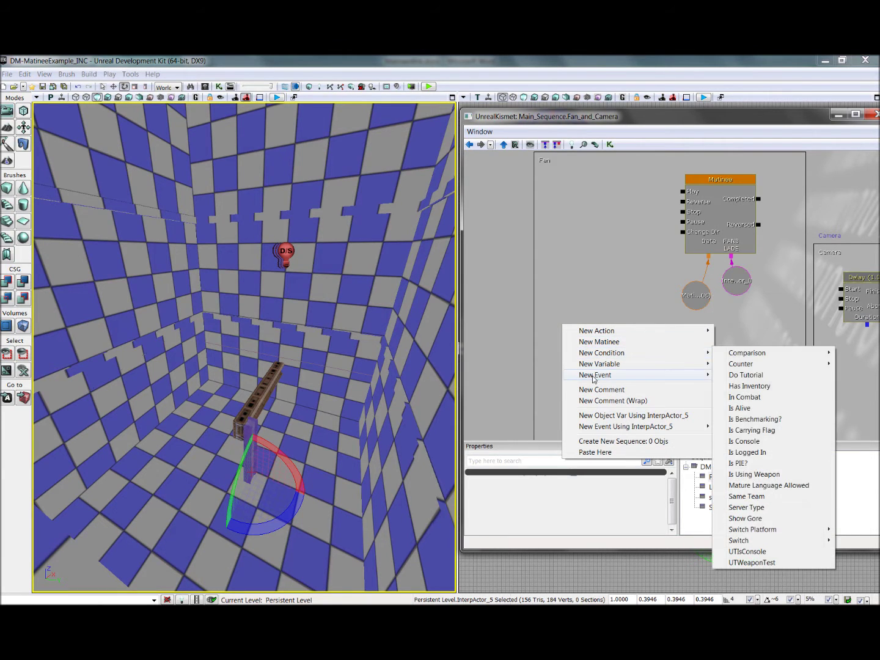
mouse_move(613, 378)
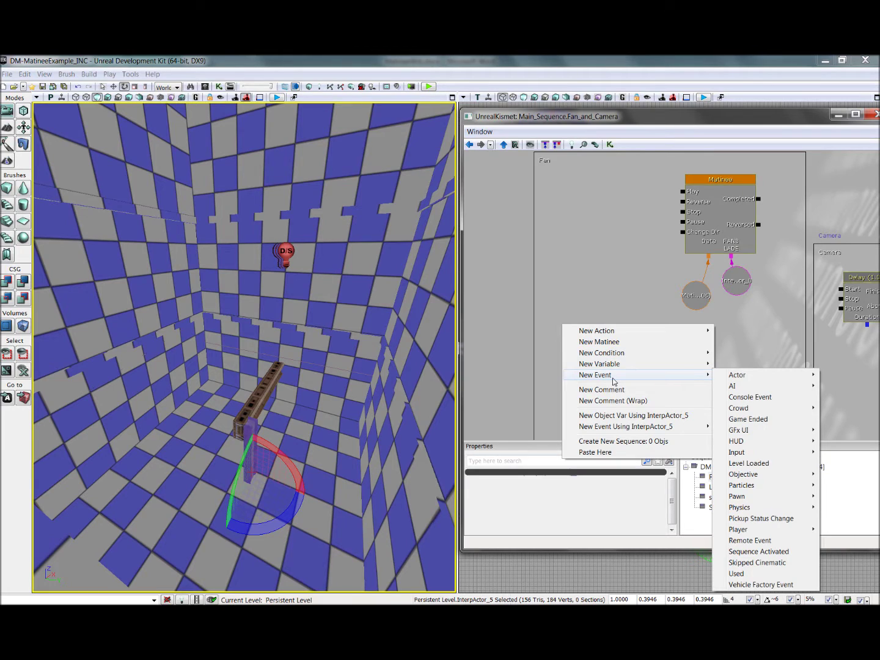
mouse_move(634, 425)
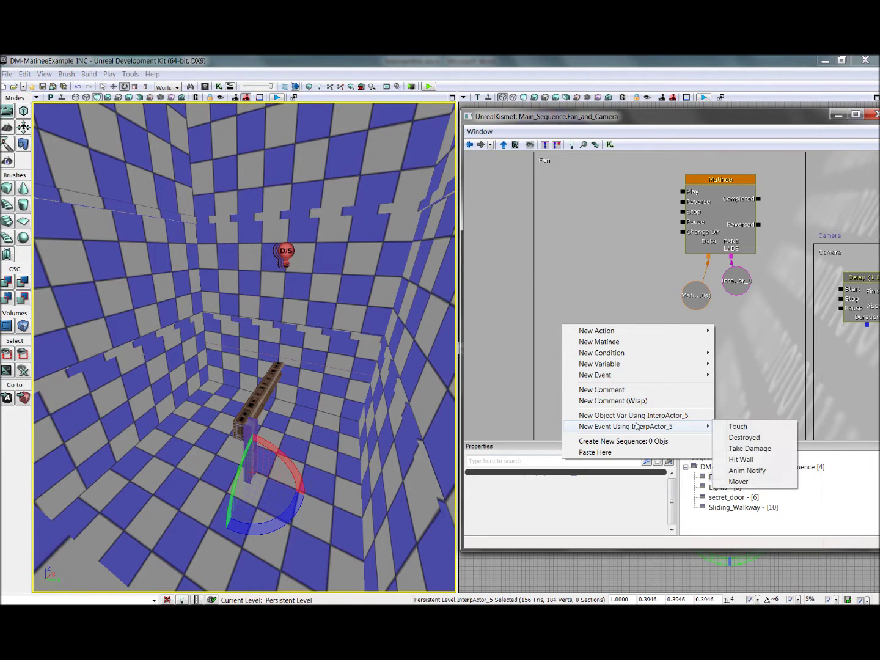
left_click(742, 450)
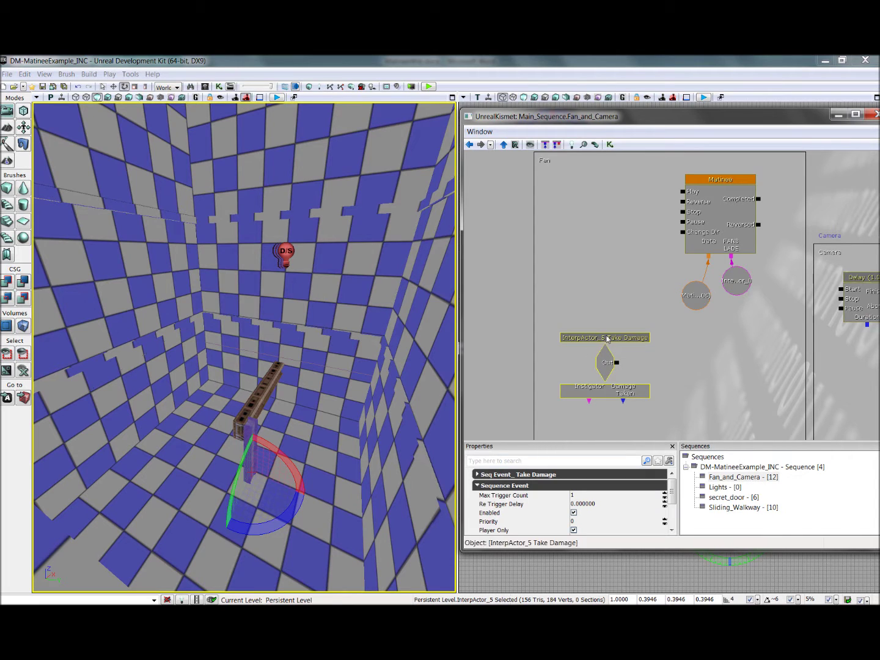
Place the Take Damage event beside the fan's Matinee and connect its Out to the Matinee's Play input.
left_click_drag(607, 338, 682, 192)
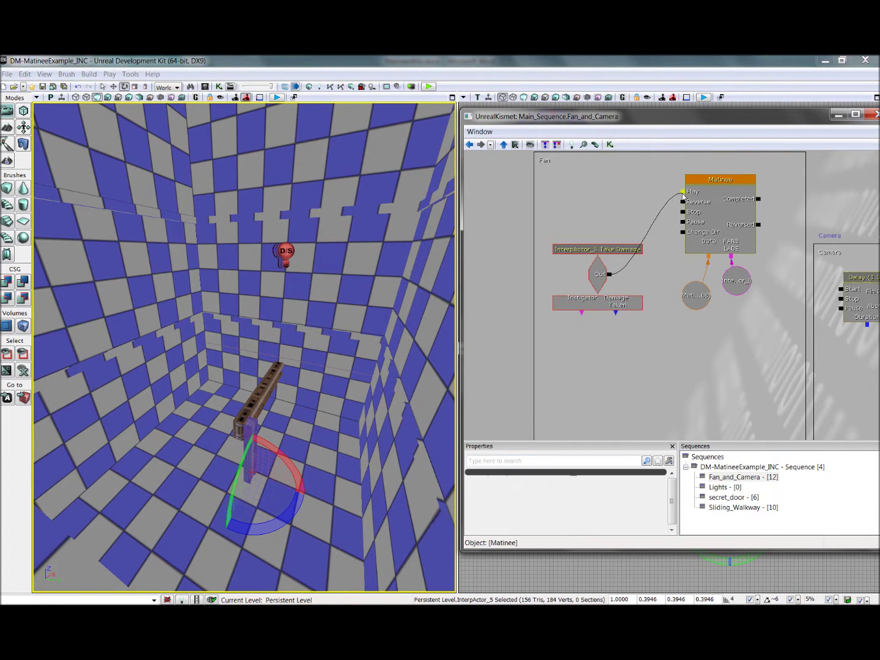
left_click(600, 250)
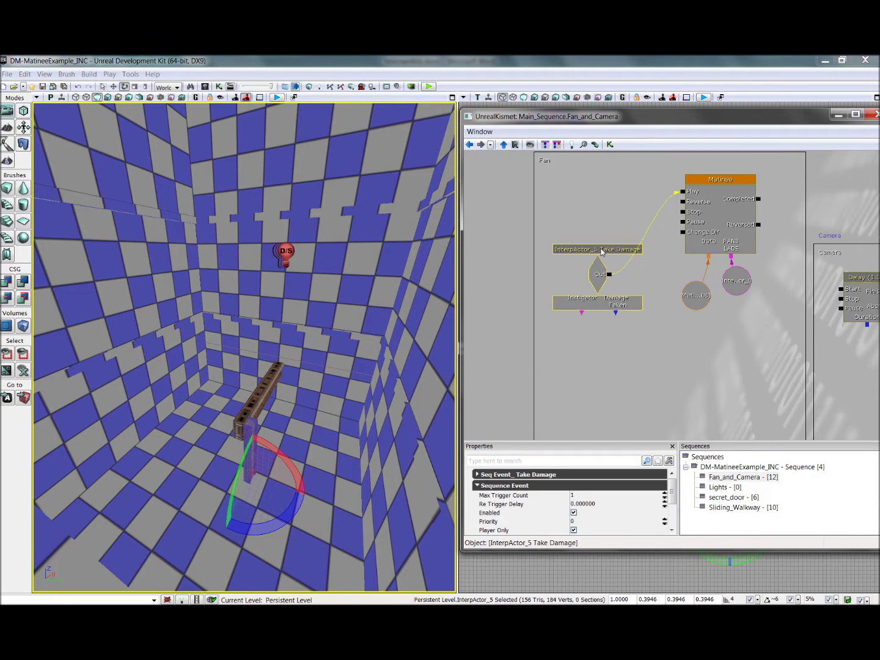
left_click_drag(600, 249, 590, 238)
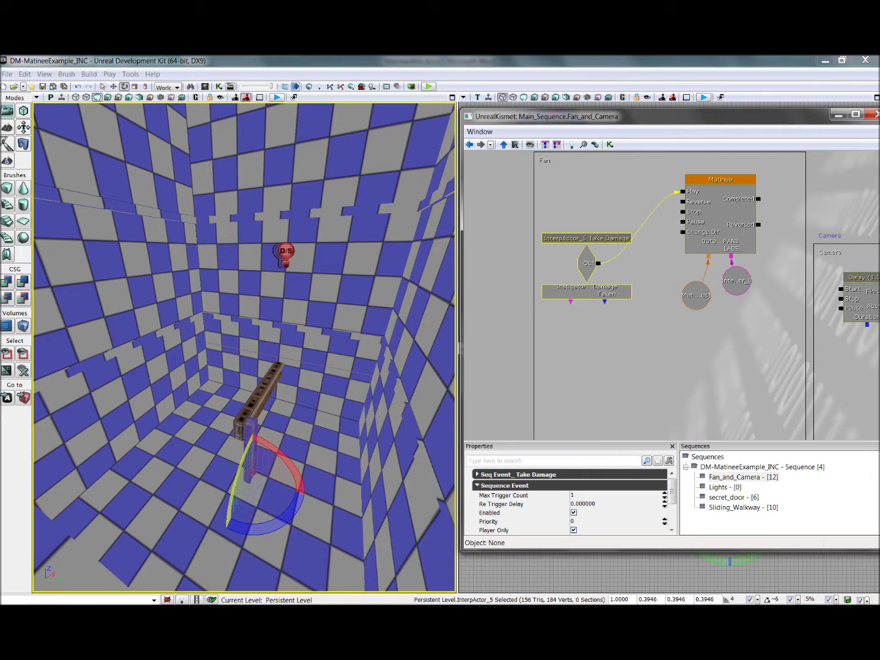
Add a second Matinee below the fan's Matinee in the Fan box and open it for editing.
right_click(698, 357)
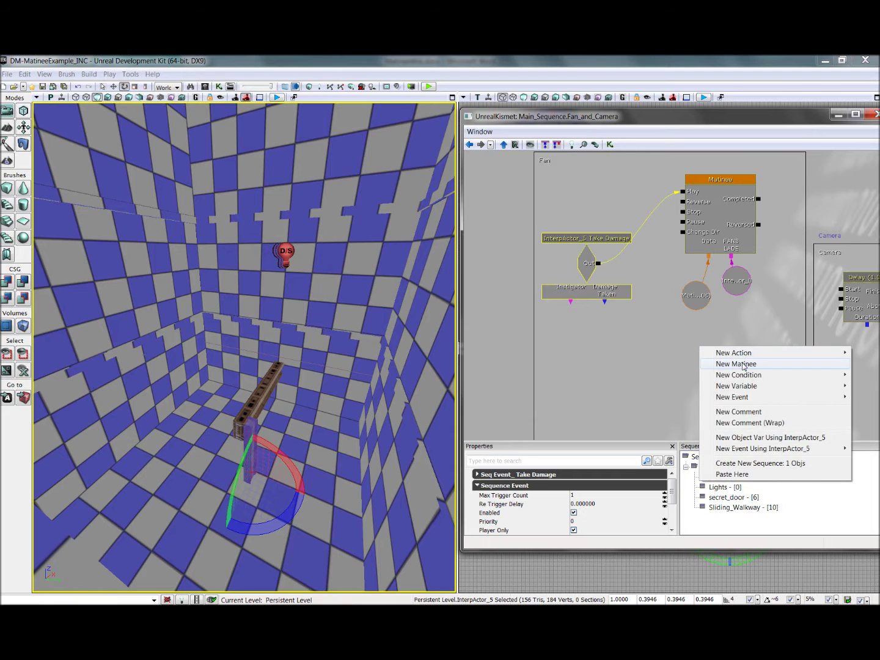
left_click(743, 364)
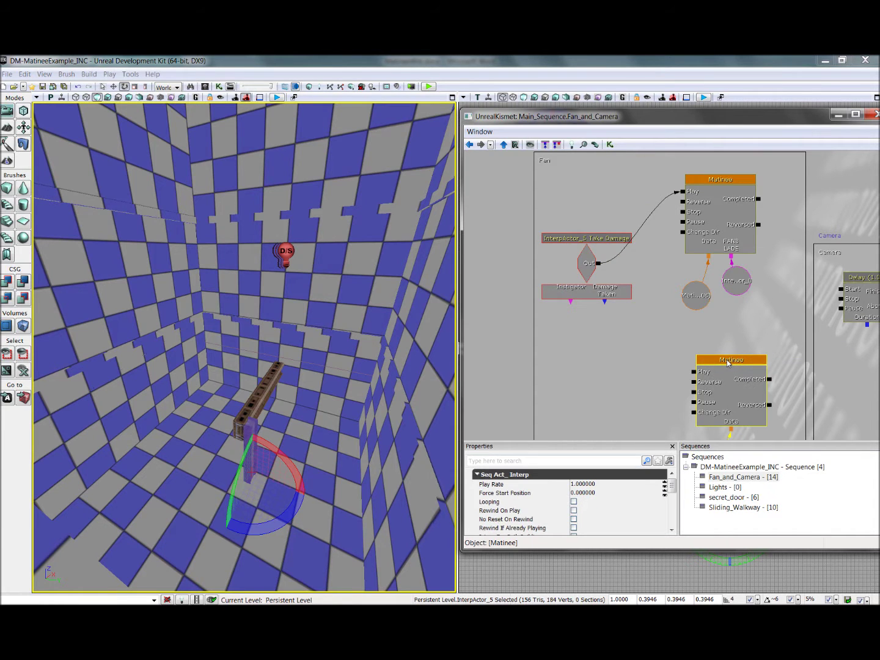
double_click(727, 361)
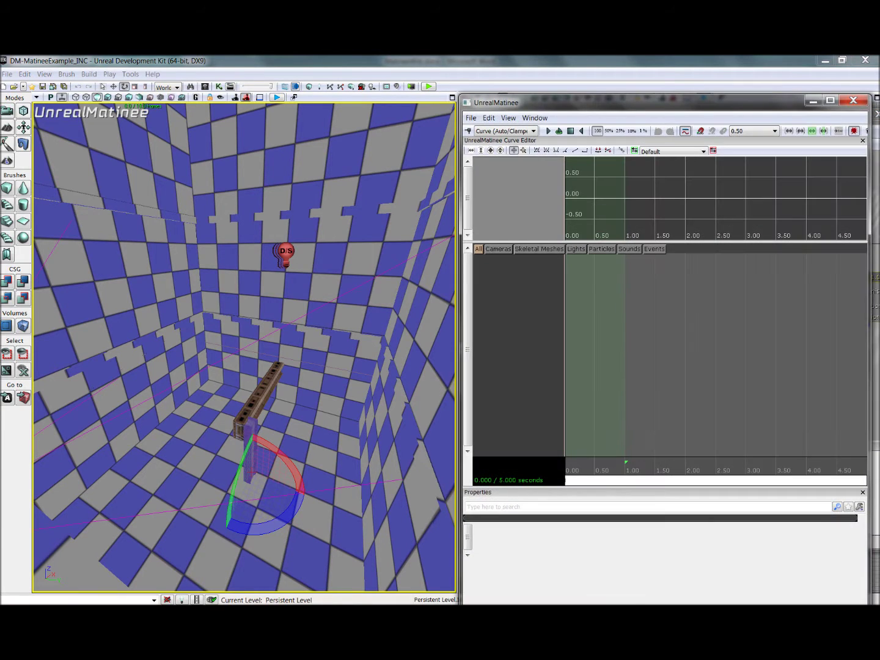
Add a new empty group named beam_disappear to the Matinee for the selected post.
right_click(530, 273)
left_click(594, 298)
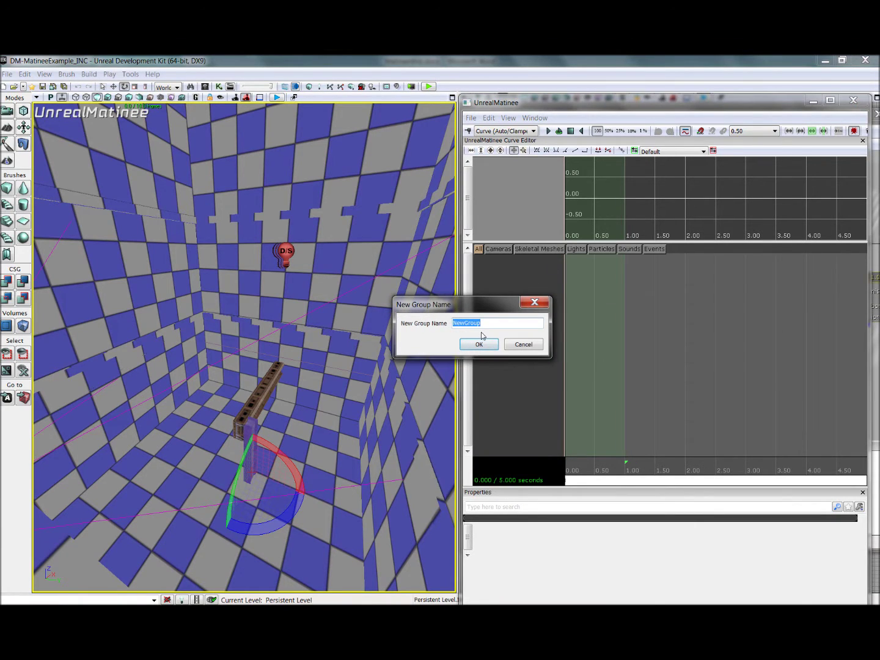
type("beam_disappear")
key("Return")
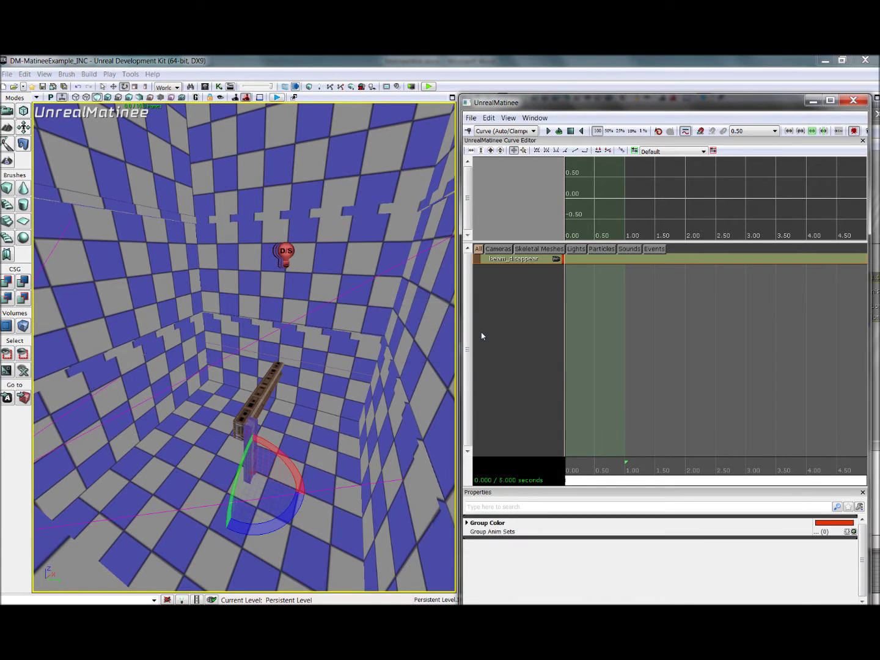
Add a float property track for DrawScale to the beam_disappear group.
right_click(526, 262)
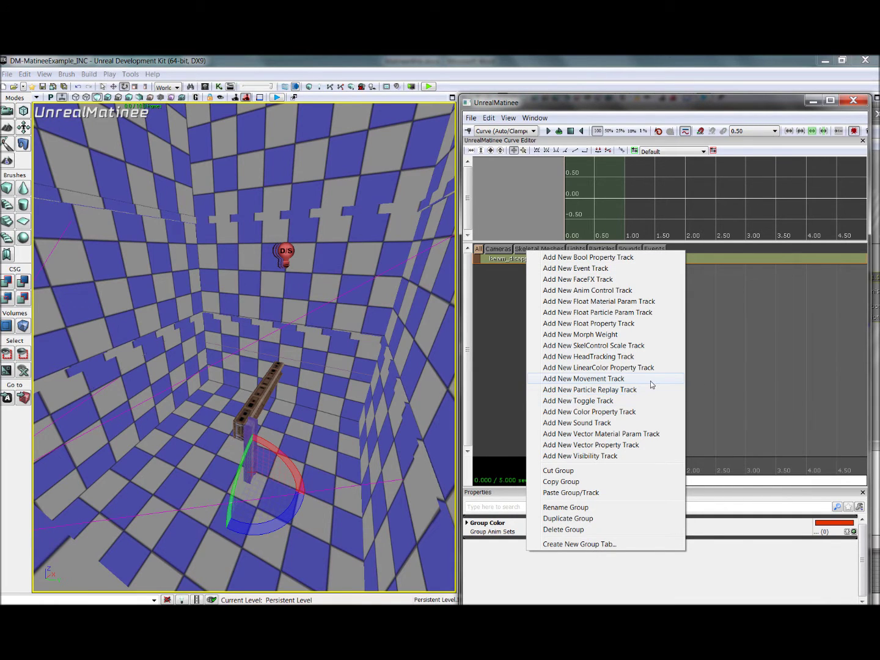
left_click(637, 329)
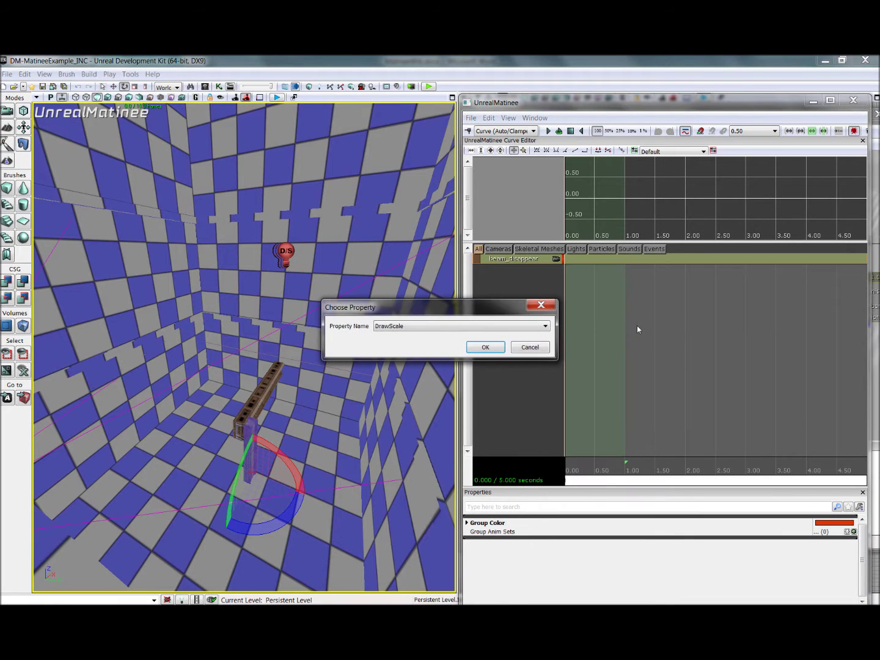
left_click(469, 327)
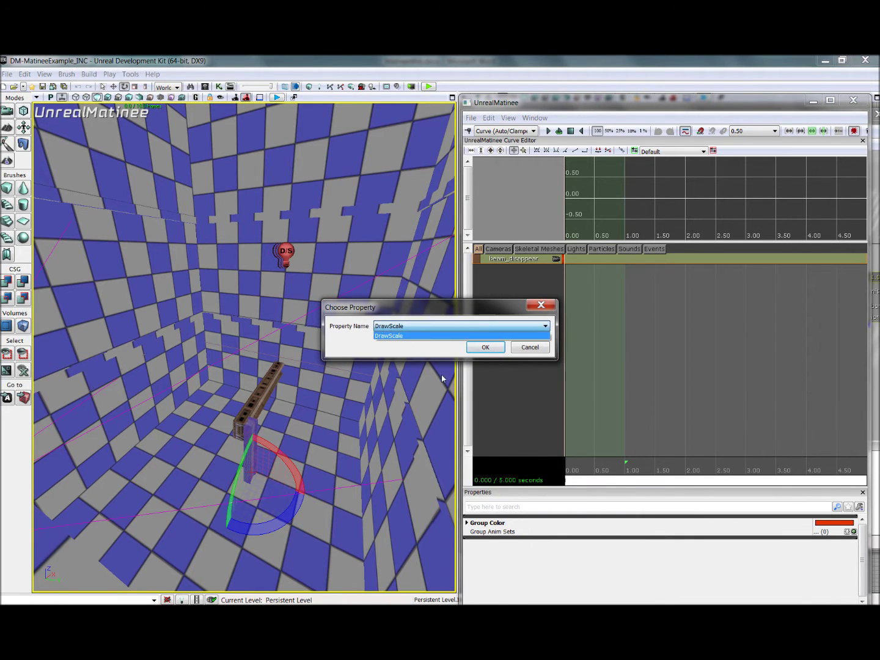
left_click(395, 336)
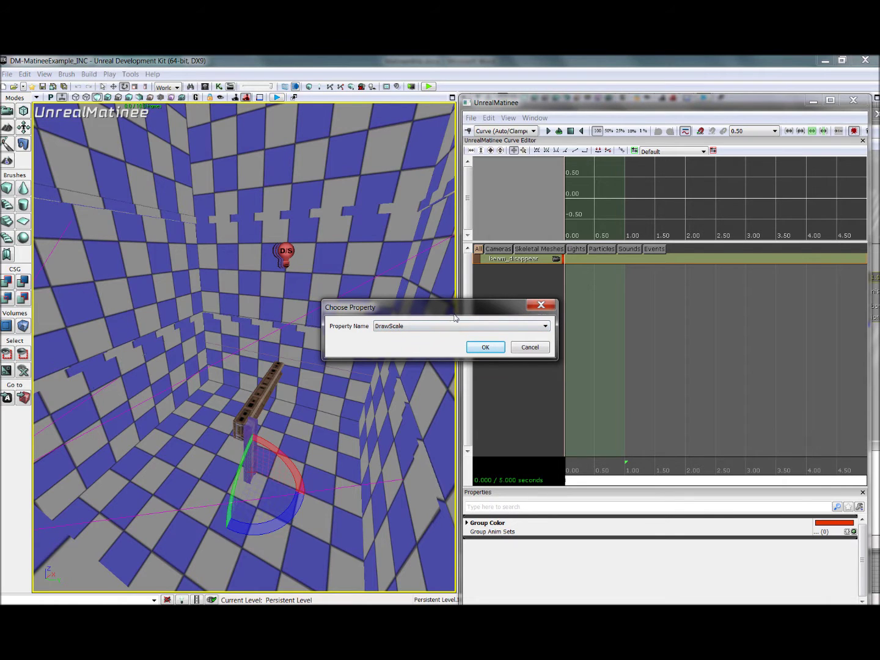
left_click(492, 348)
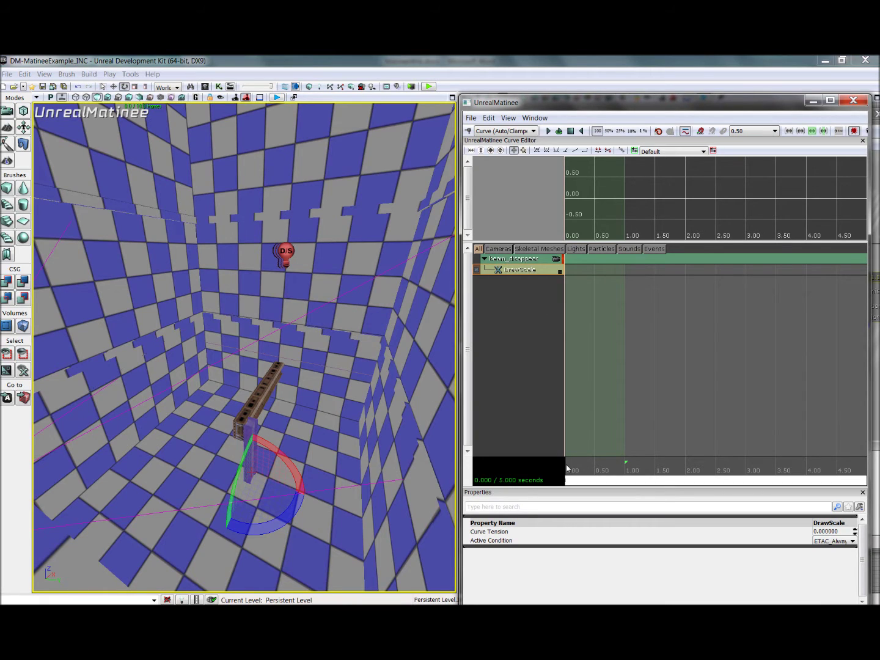
Add a DrawScale key at 0.00 s and shorten the Matinee's length to 0 seconds.
key("Return")
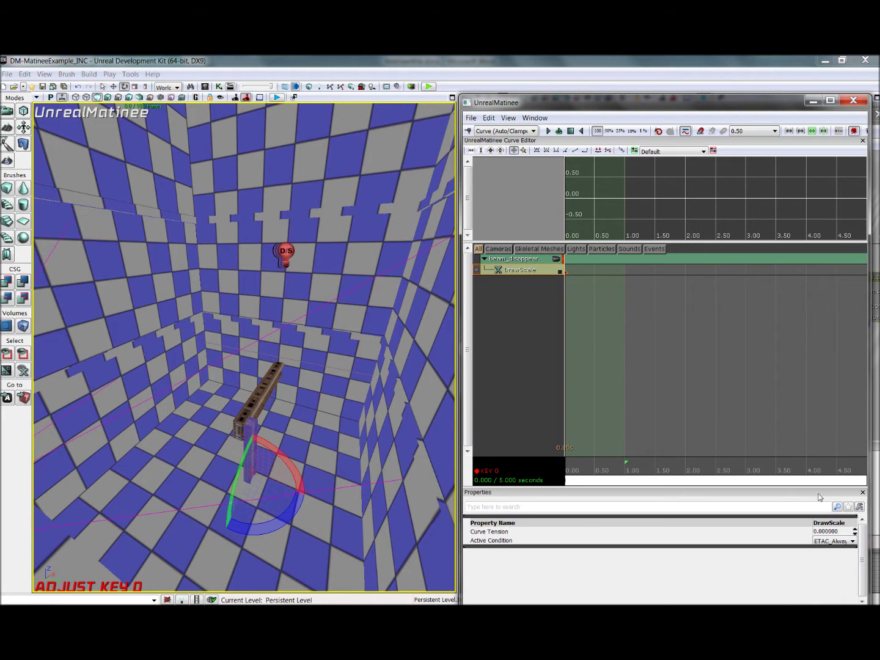
left_click_drag(803, 480, 553, 459)
left_click_drag(754, 481, 667, 481)
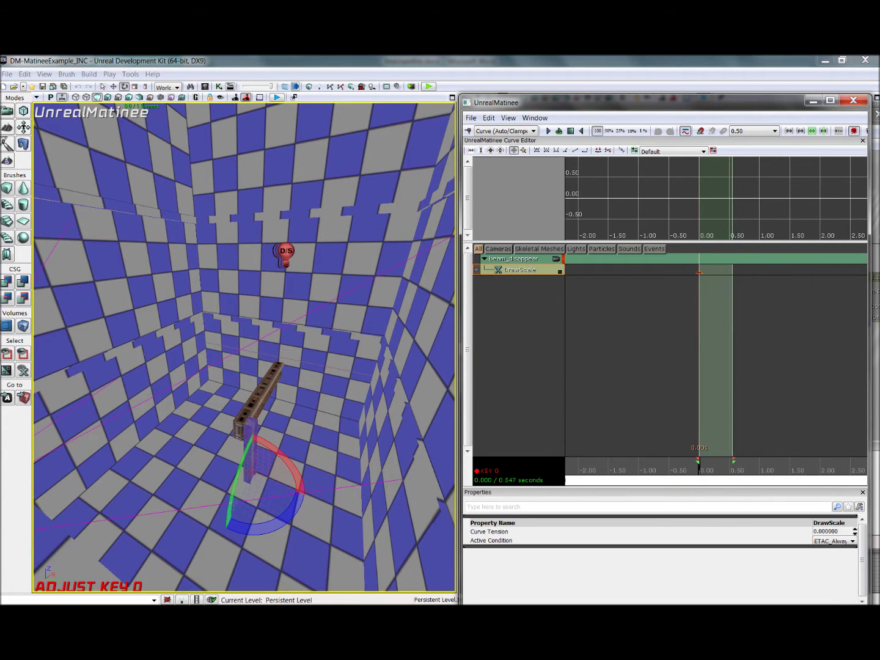
left_click_drag(734, 459, 699, 460)
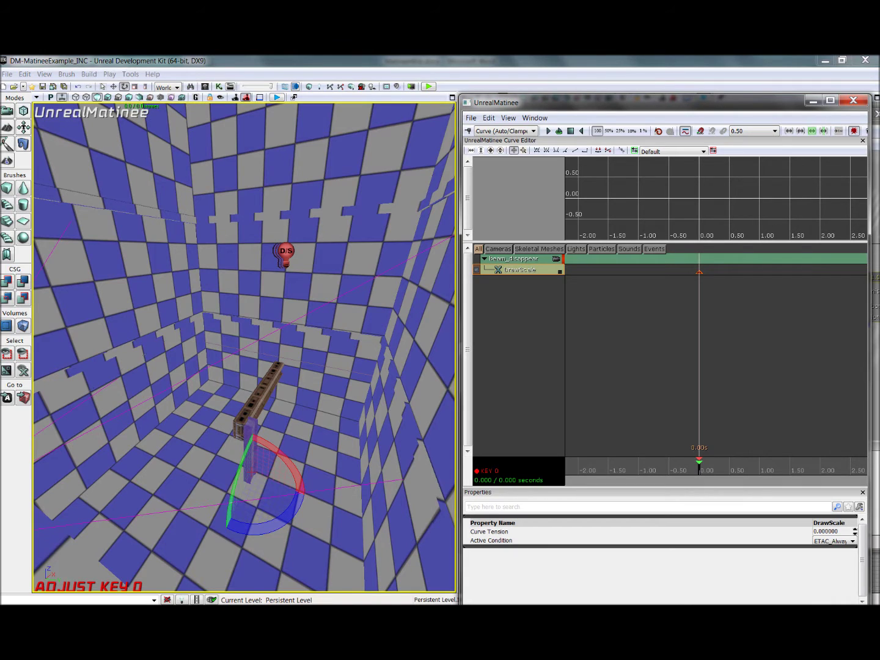
Show the DrawScale track in the curve editor, set its key's value to 0 and play the Matinee to check it.
left_click(560, 273)
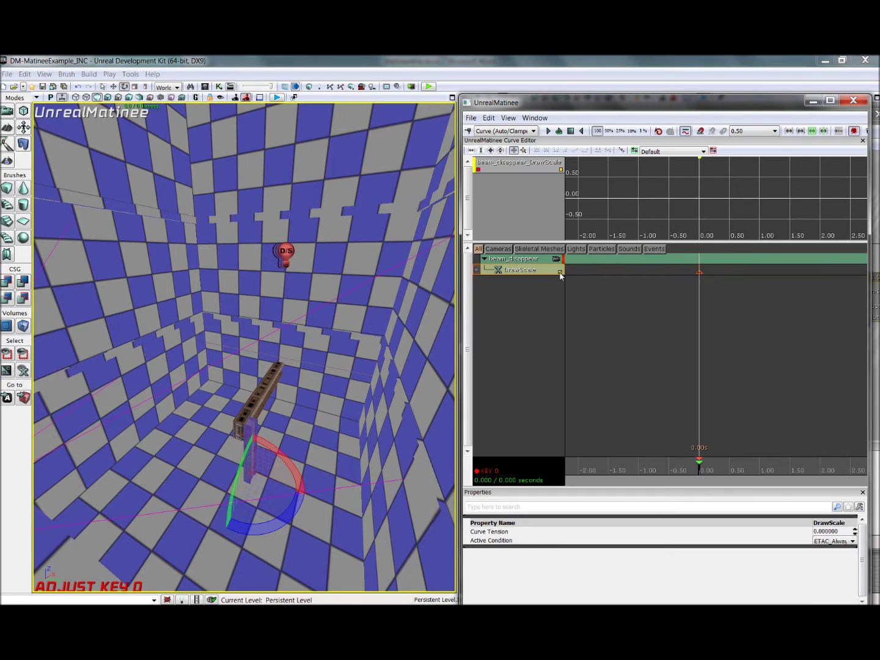
left_click(491, 152)
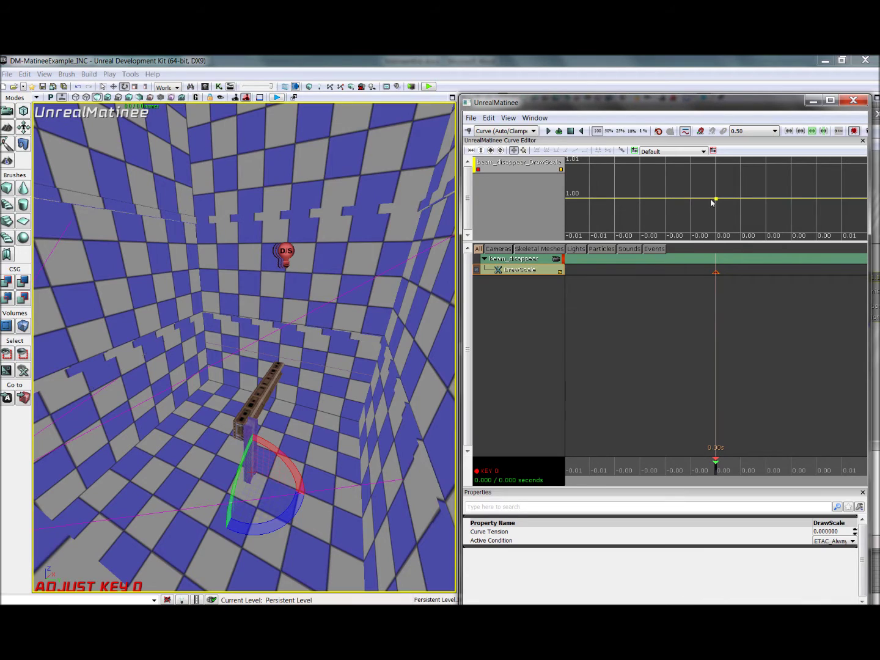
mouse_move(717, 199)
right_click(717, 200)
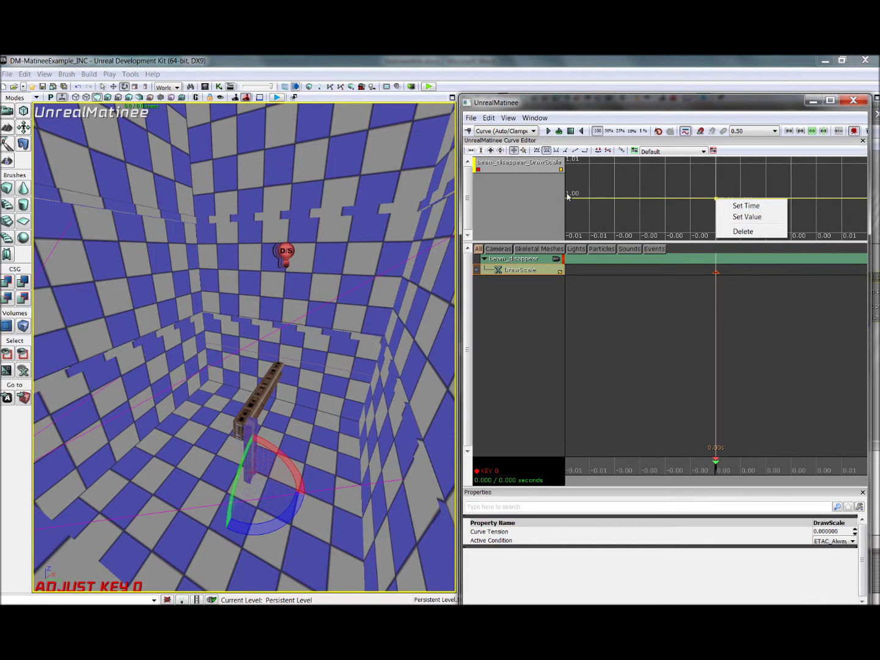
left_click(756, 218)
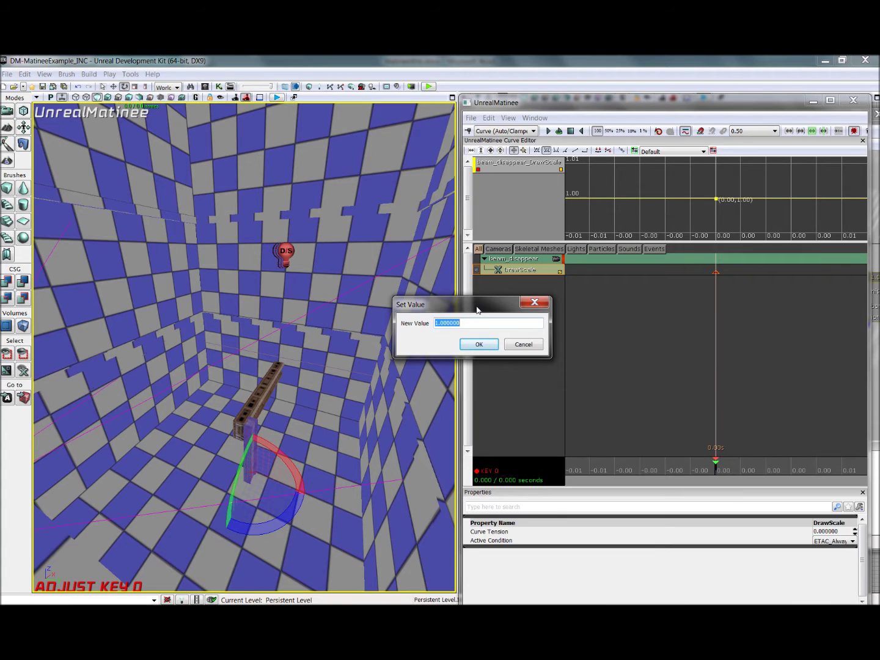
type("0")
key("Return")
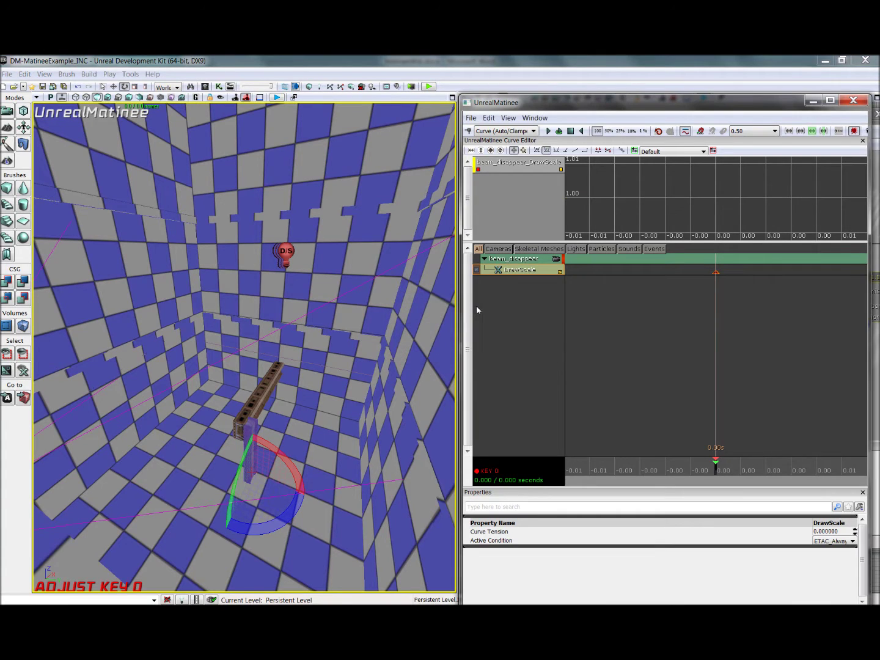
left_click(548, 132)
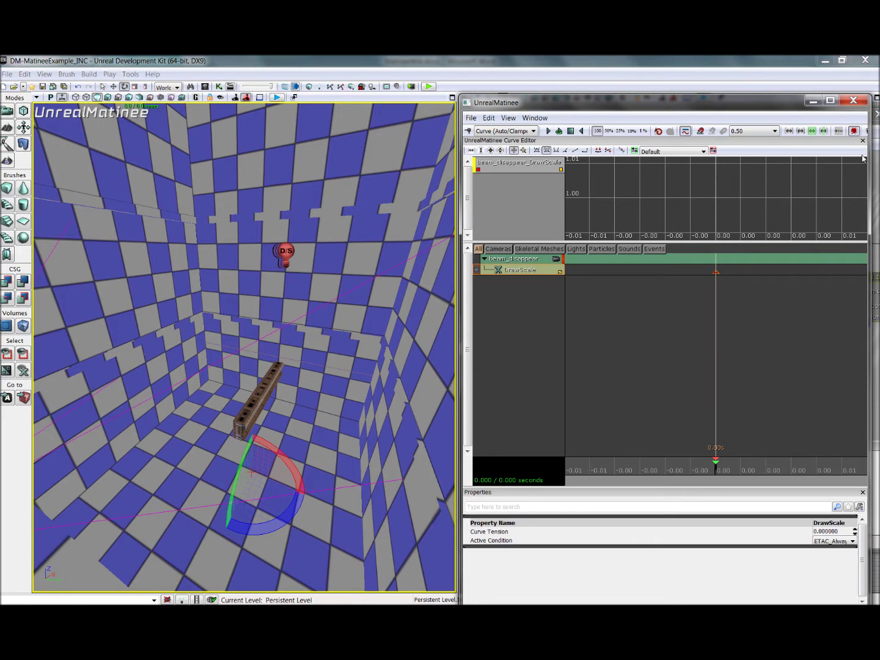
Close the Matinee editor, connect the Take Damage event's Out to the second Matinee's Play input, and close Kismet.
left_click(855, 102)
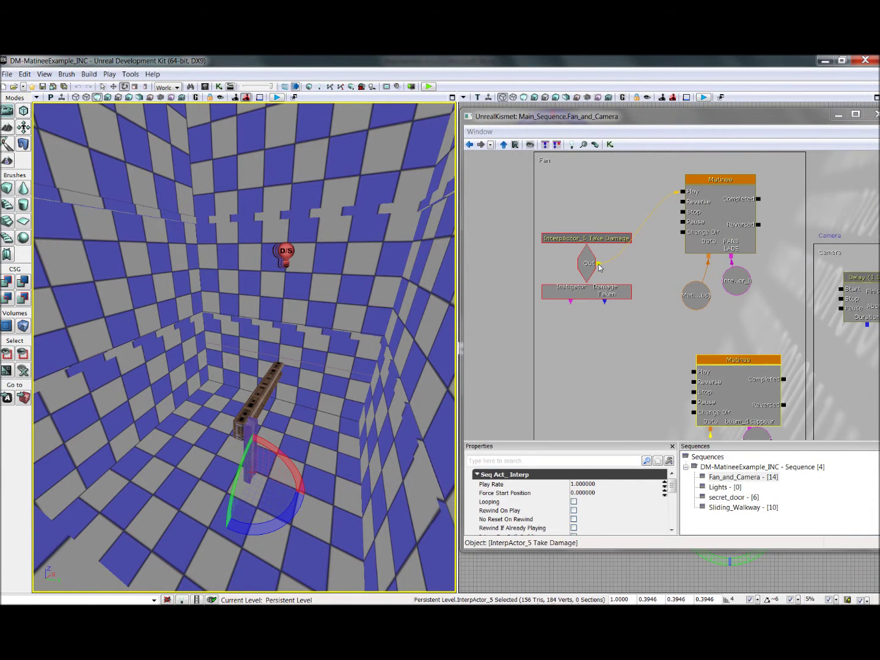
left_click_drag(598, 266, 692, 372)
left_click(871, 114)
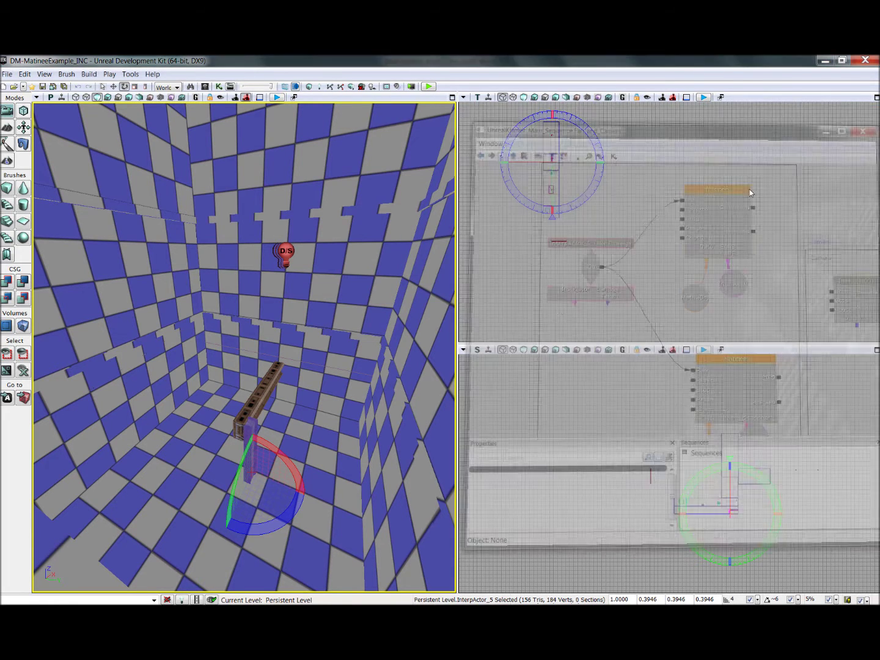
Play the level from the floor near the fan and shoot the supporting post to test the sequence.
left_click_drag(293, 342, 269, 348)
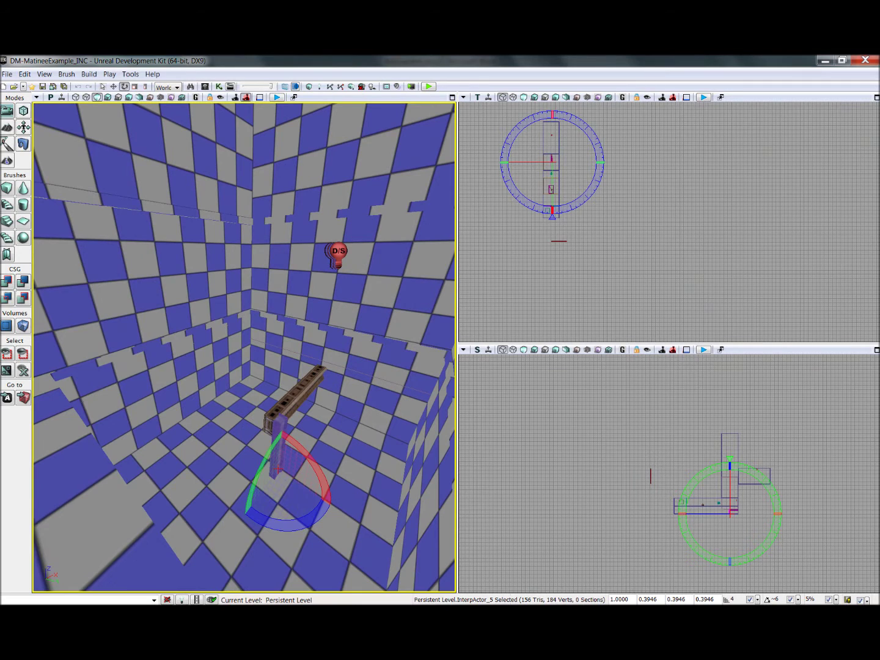
right_click(73, 494)
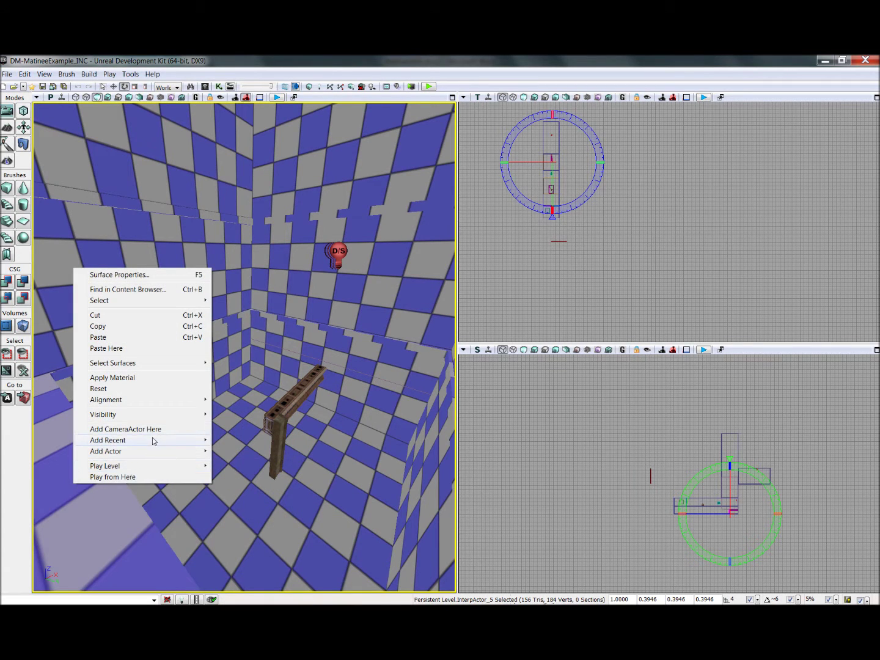
left_click(141, 476)
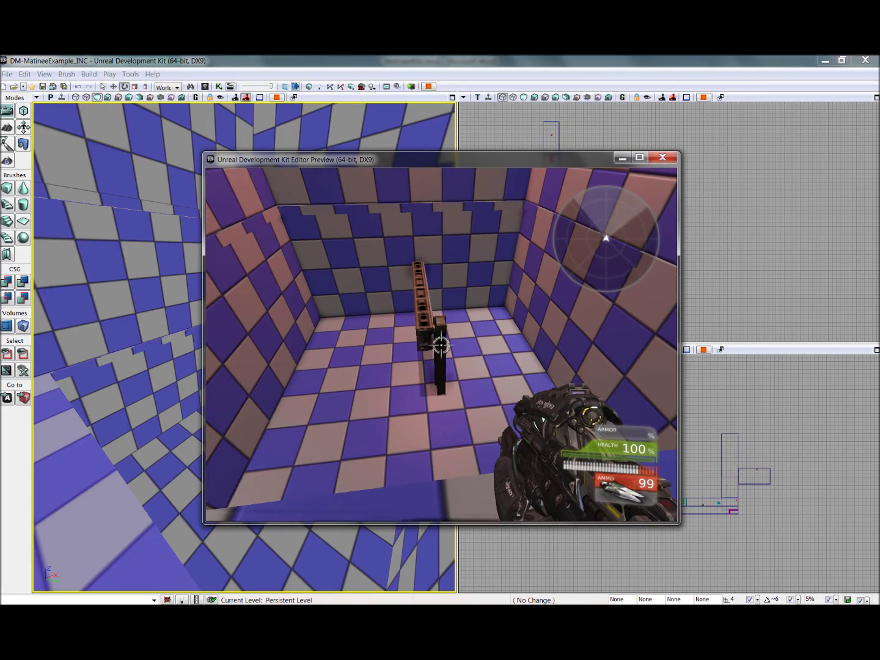
left_click(441, 345)
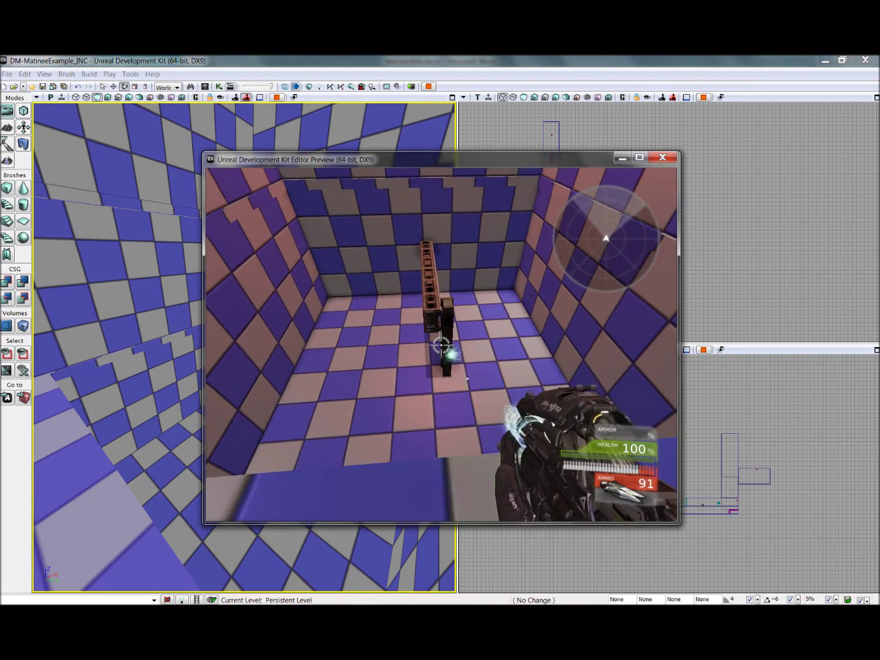
left_click_drag(440, 345, 441, 344)
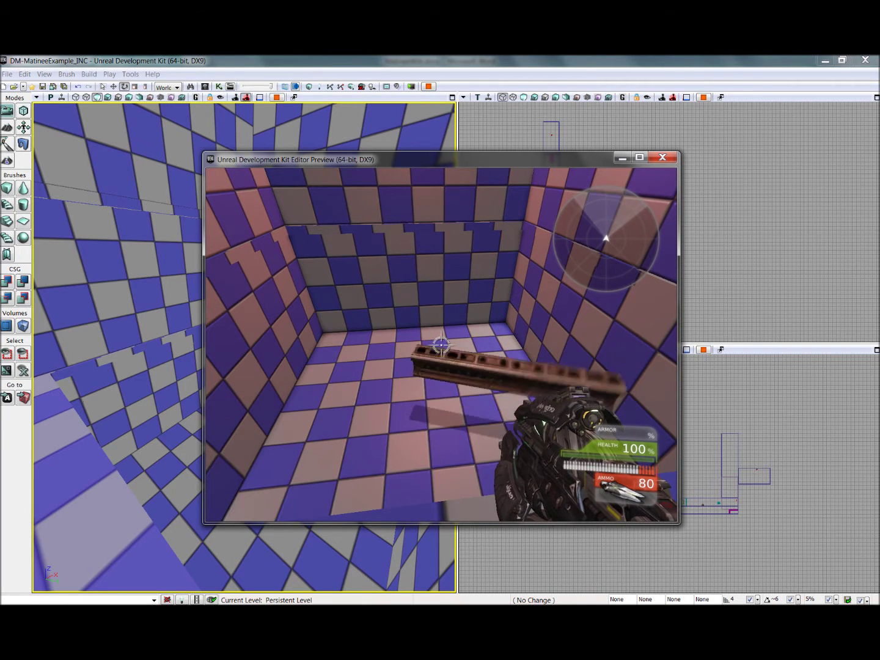
key("Escape")
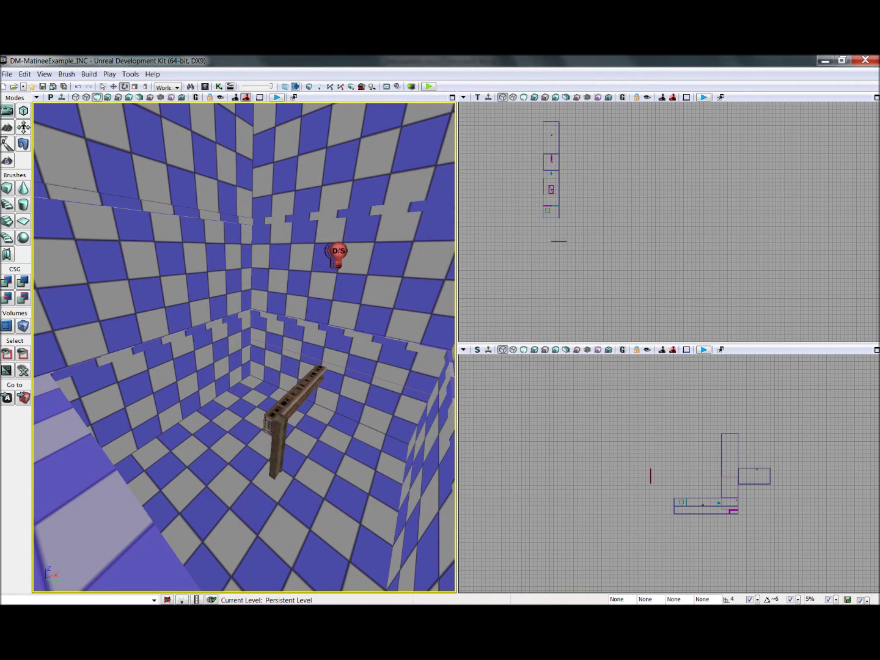
Open Kismet, view the Fan_and_Camera and Lights sequences, and return to the main sequence.
left_click(218, 85)
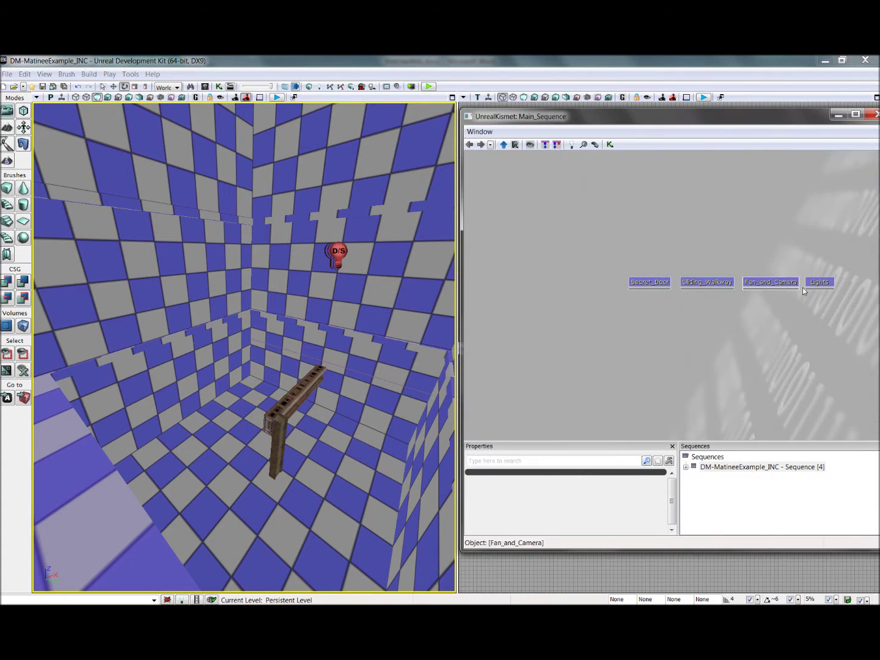
double_click(787, 284)
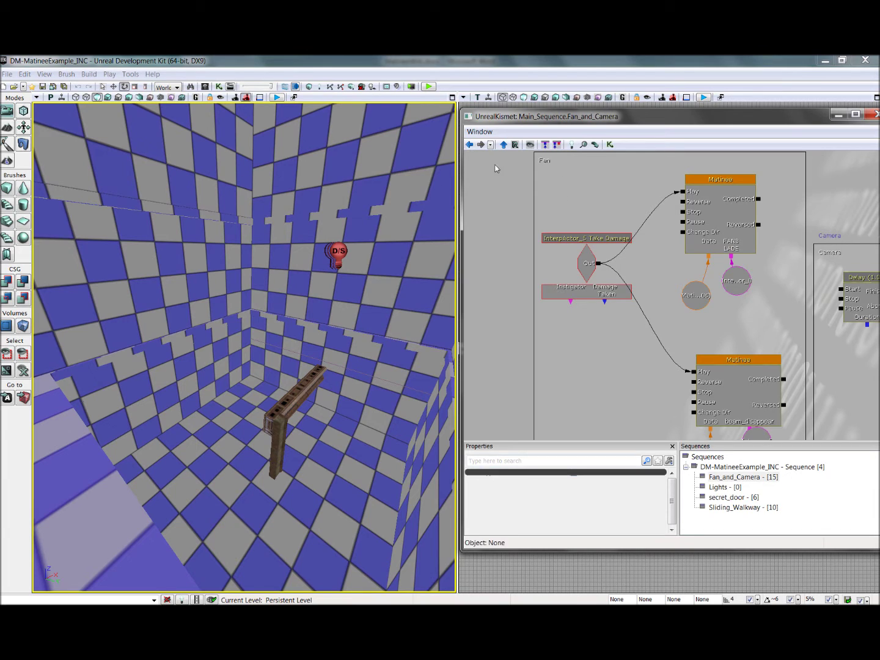
left_click(469, 144)
left_click(716, 486)
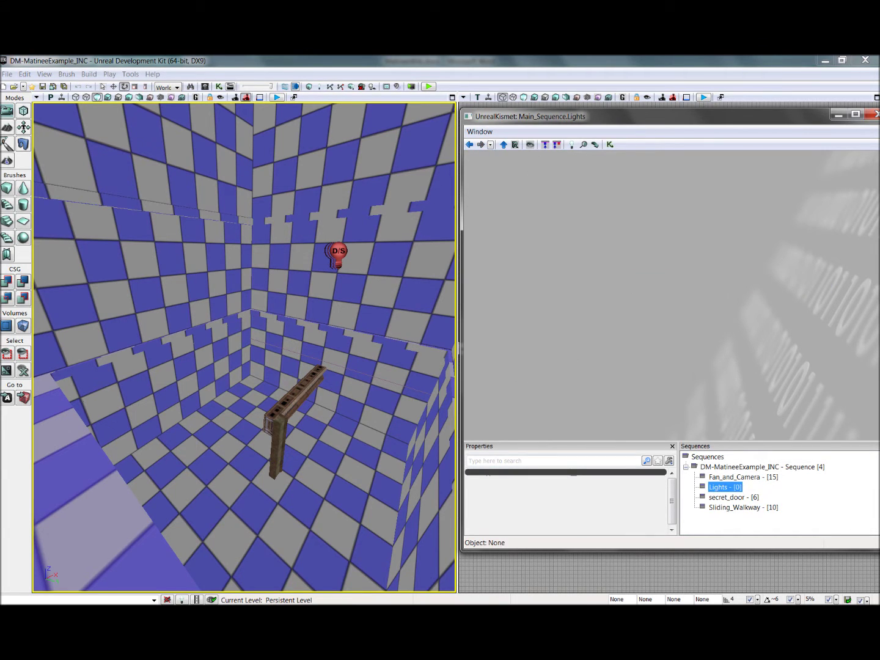
left_click(468, 144)
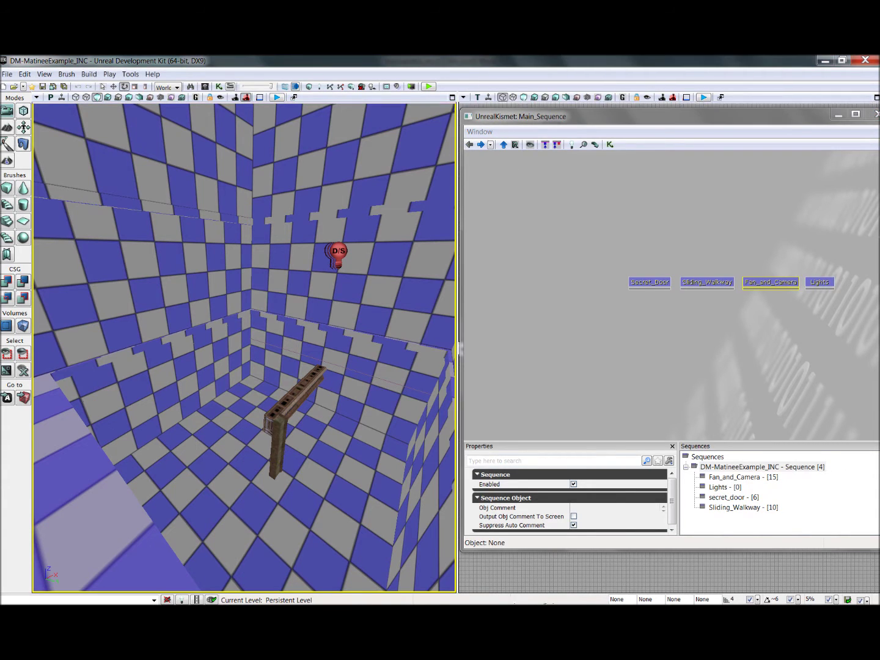
Select the movable point light above the fan, switch to the translation widget and open the Fan_and_Camera sequence.
left_click(337, 254)
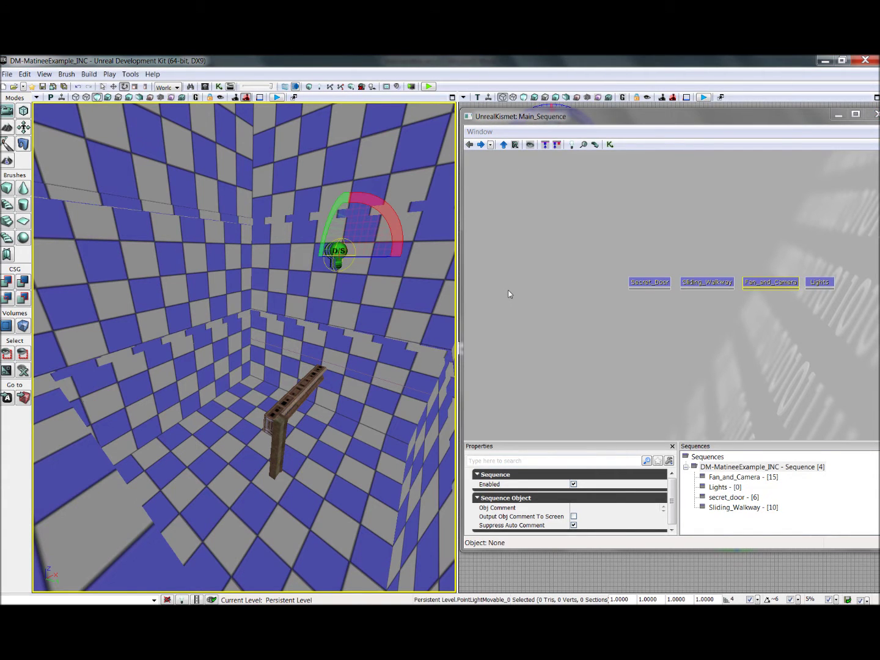
key("r")
key("w")
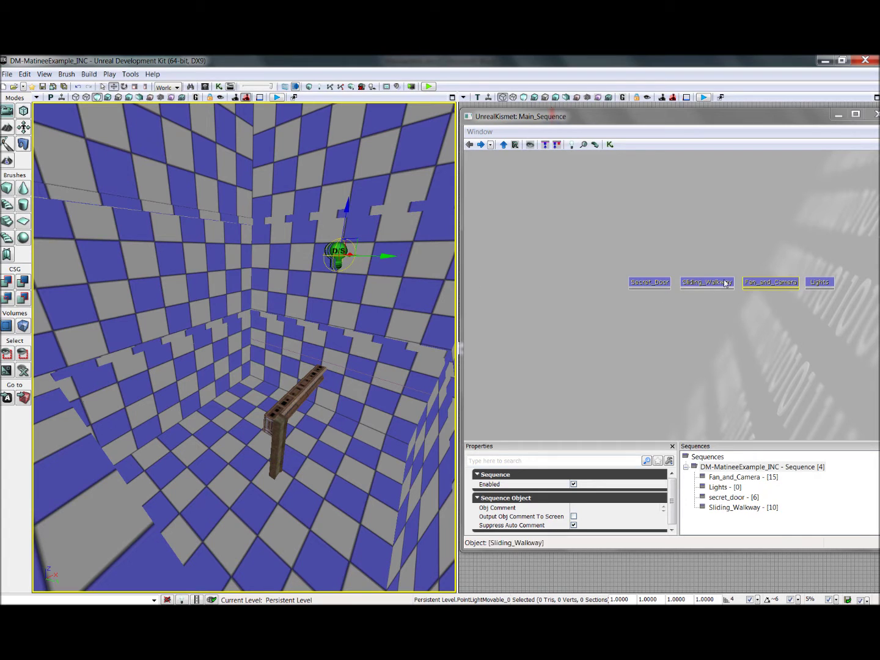
left_click(773, 283)
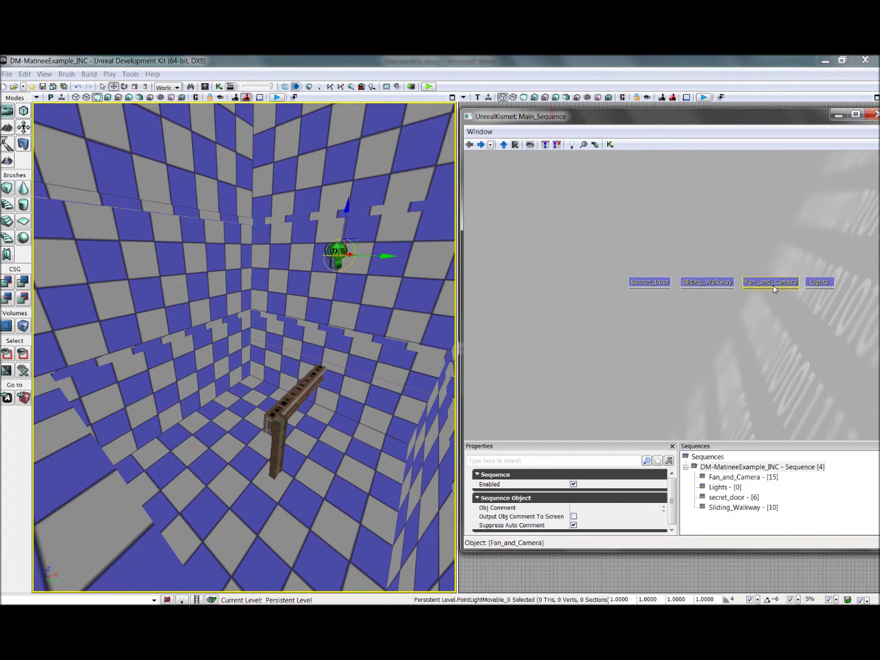
double_click(773, 285)
Add a new Matinee in the empty area beside the beam_disappear Matinee and open it for editing.
left_click_drag(721, 321, 697, 251)
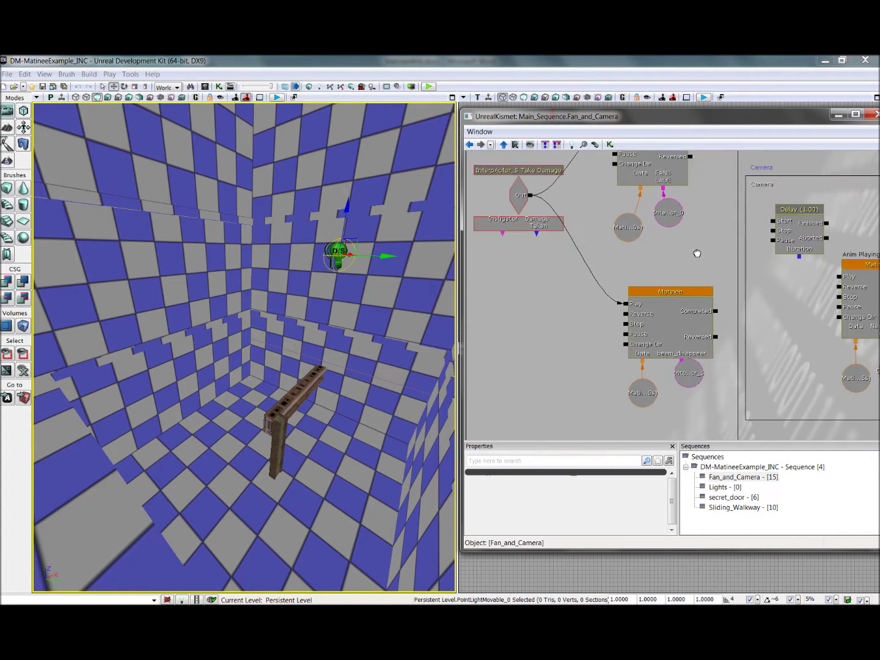
left_click_drag(526, 400, 615, 358)
right_click(591, 330)
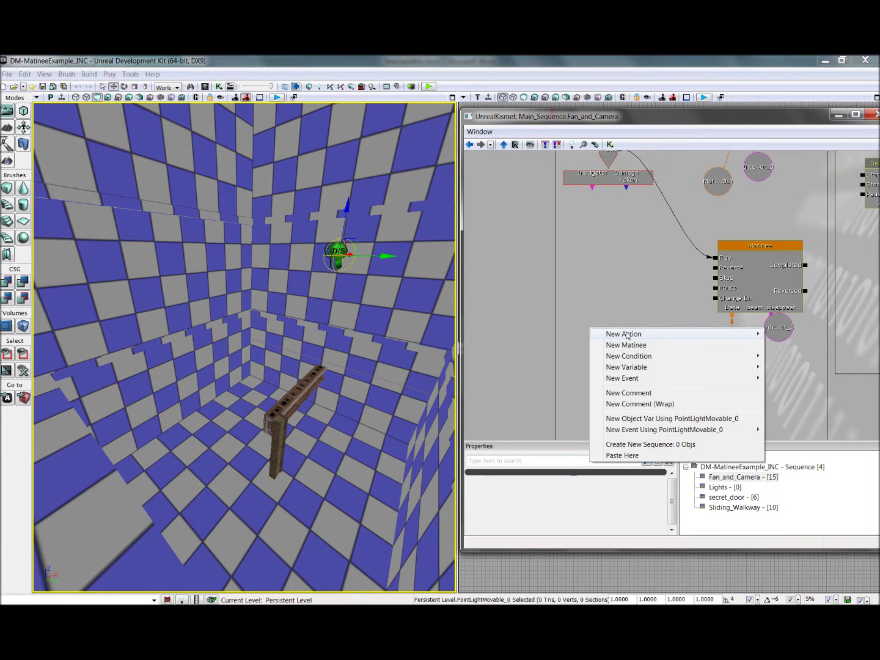
left_click(653, 345)
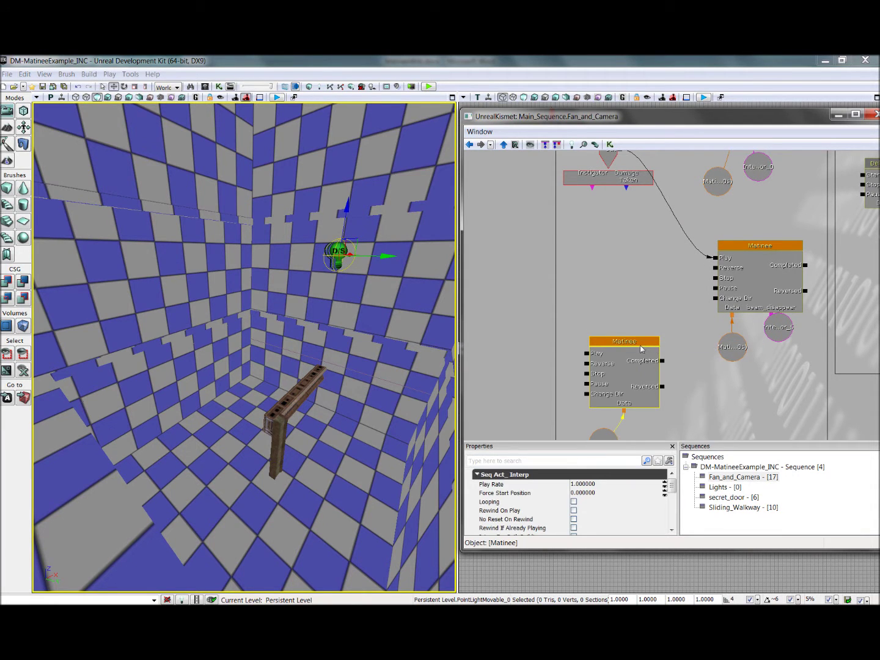
double_click(640, 346)
Add a new lighting group named blinking_light to the Matinee for the selected point light.
right_click(517, 281)
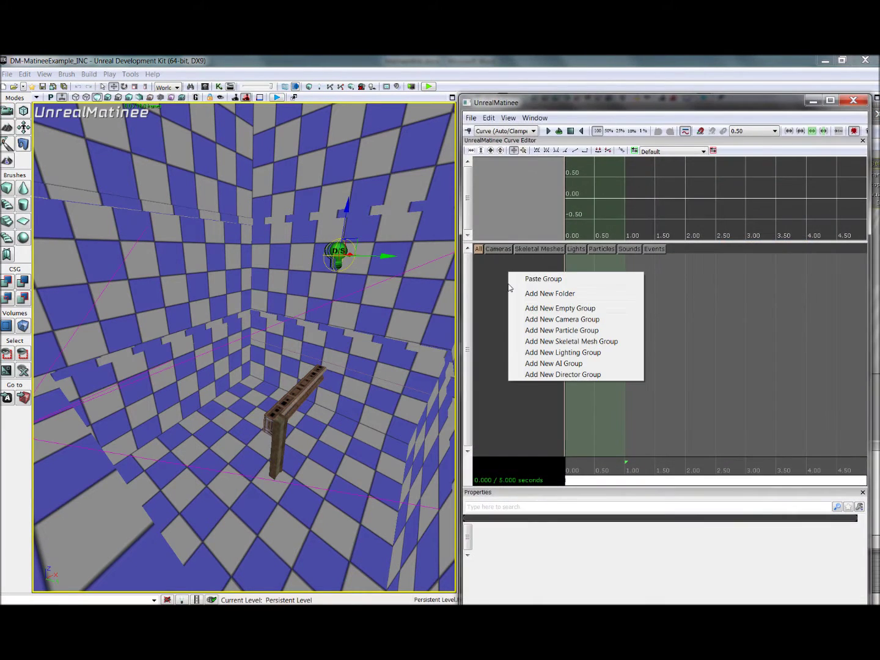
left_click(569, 355)
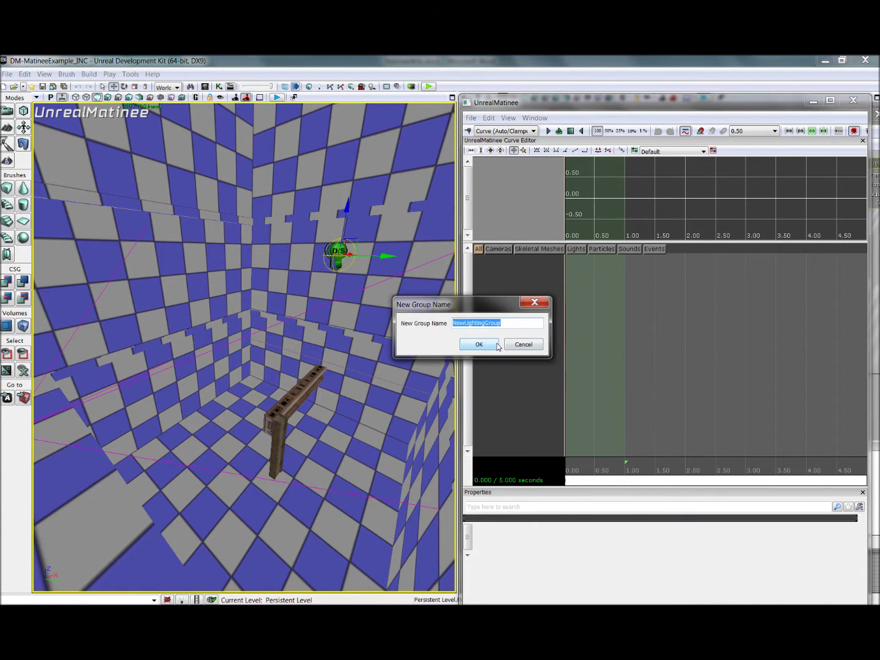
type("blinking_light")
left_click(479, 344)
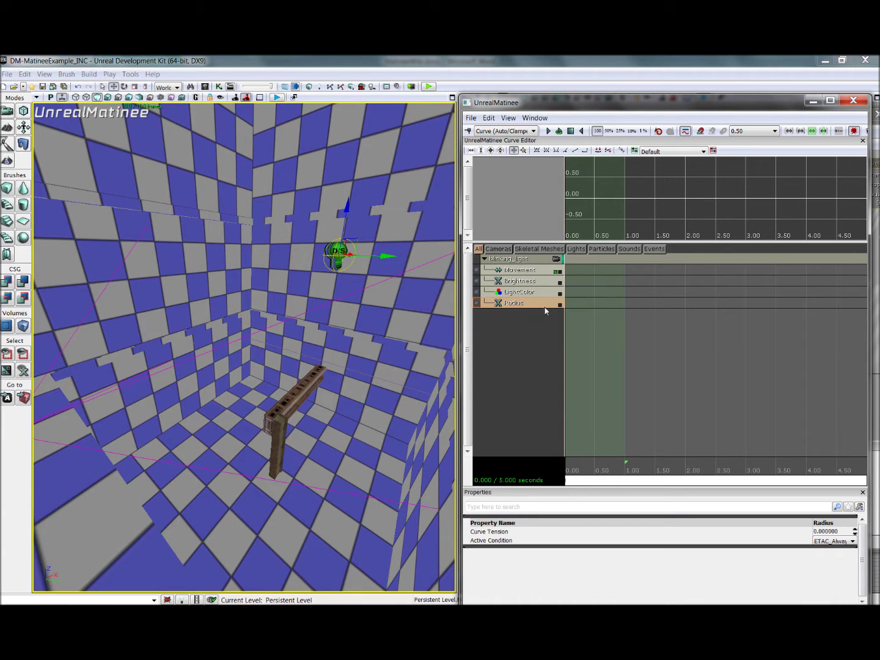
Select the Brightness track and shorten the Matinee's length to about 1.02 seconds.
left_click(524, 283)
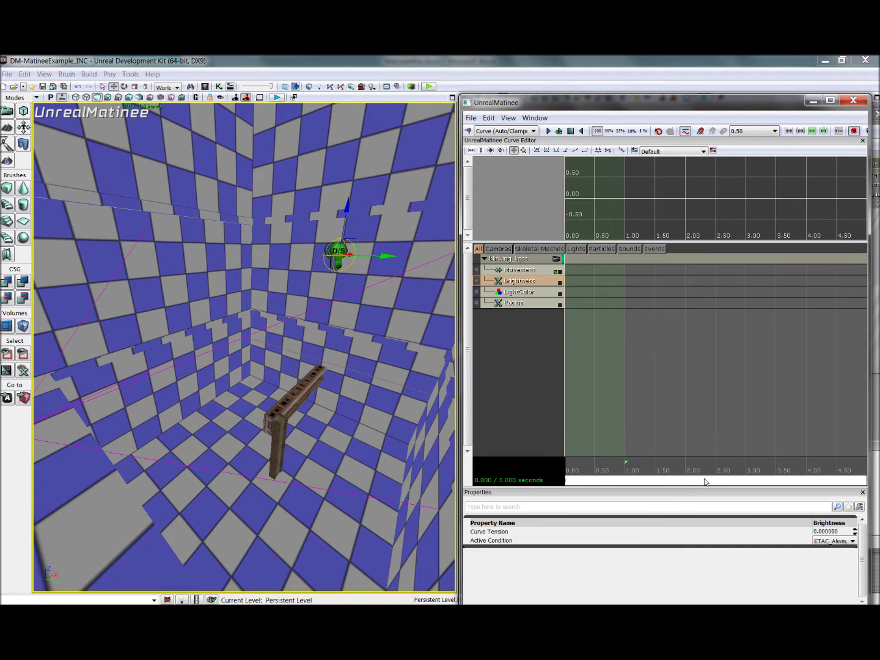
left_click_drag(707, 482, 665, 482)
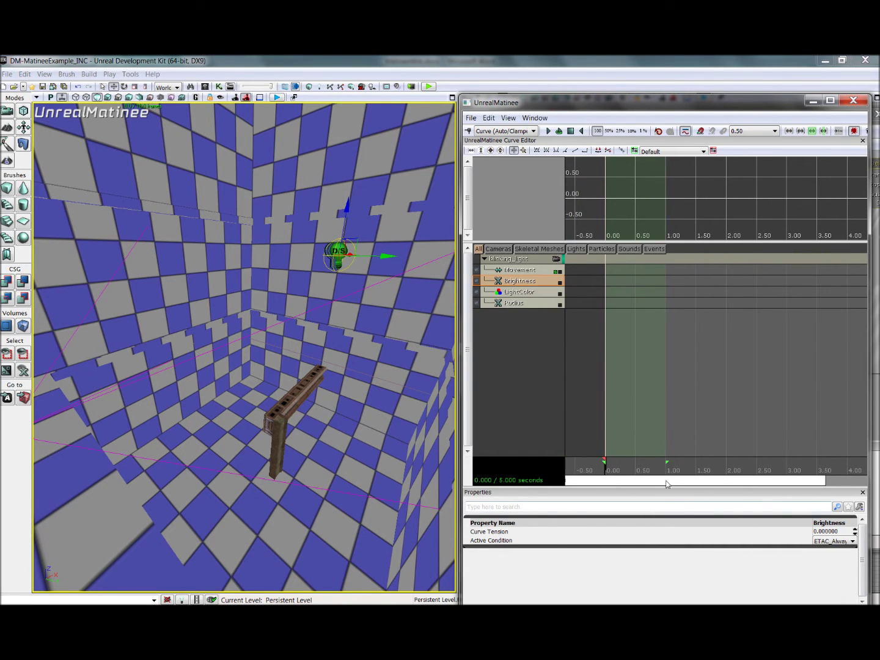
left_click_drag(678, 485, 770, 479)
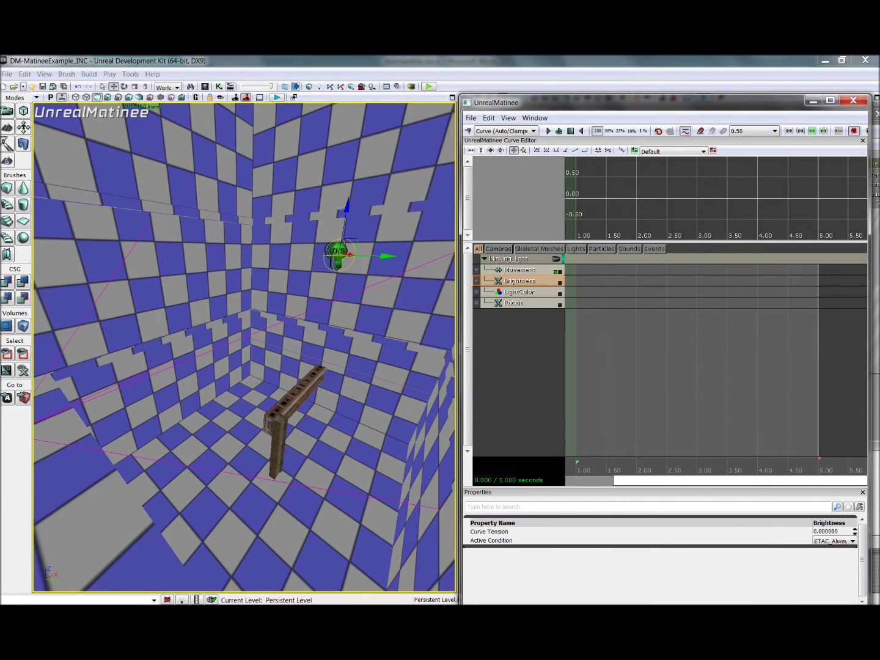
left_click_drag(820, 458, 596, 460)
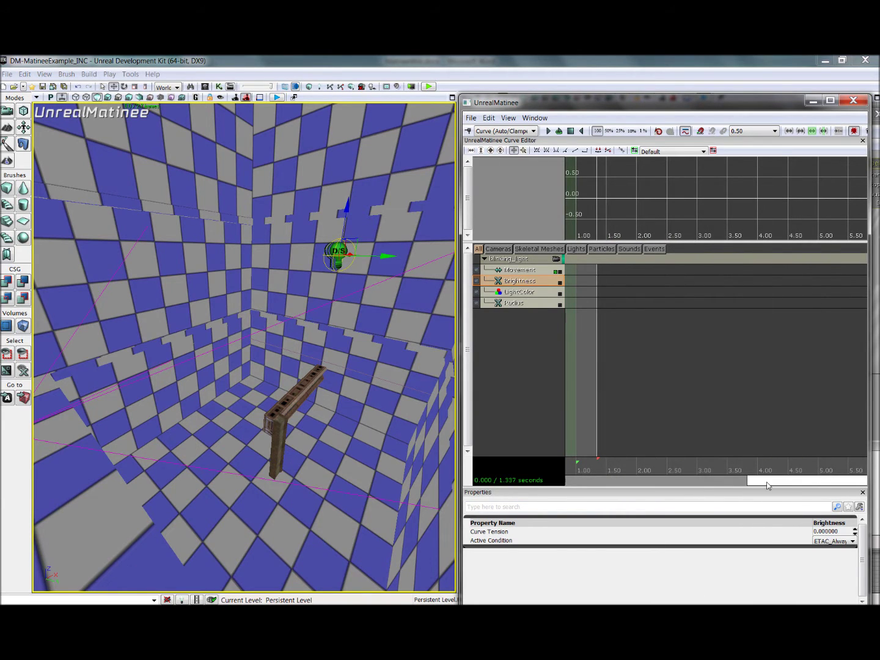
mouse_move(768, 485)
left_mouse_down()
mouse_move(647, 480)
mouse_move(658, 470)
mouse_move(647, 458)
left_mouse_up()
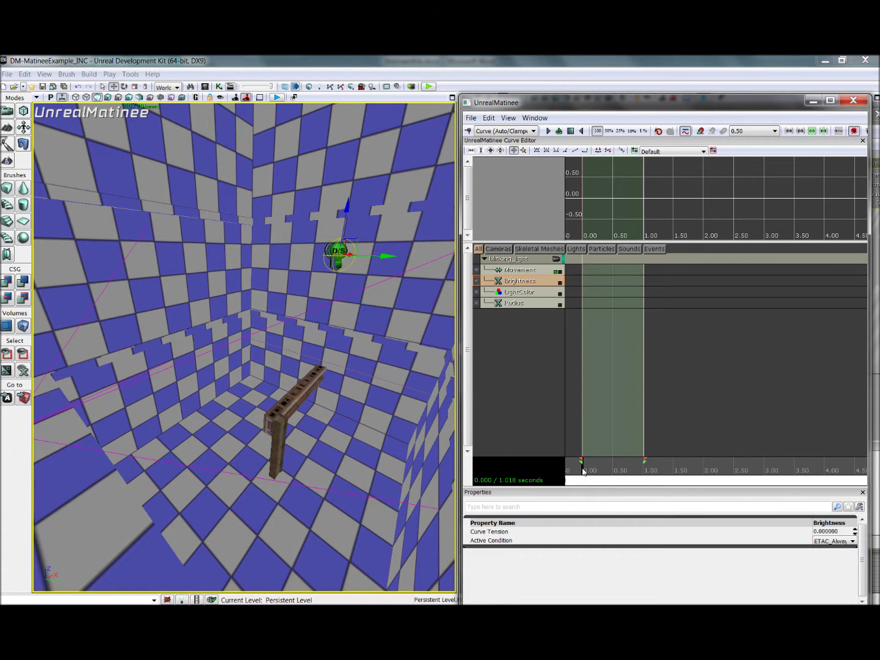
Add Brightness keys at 0.00, about 0.50 and 1.02 s, and show the fitted track in the curve editor.
key("Return")
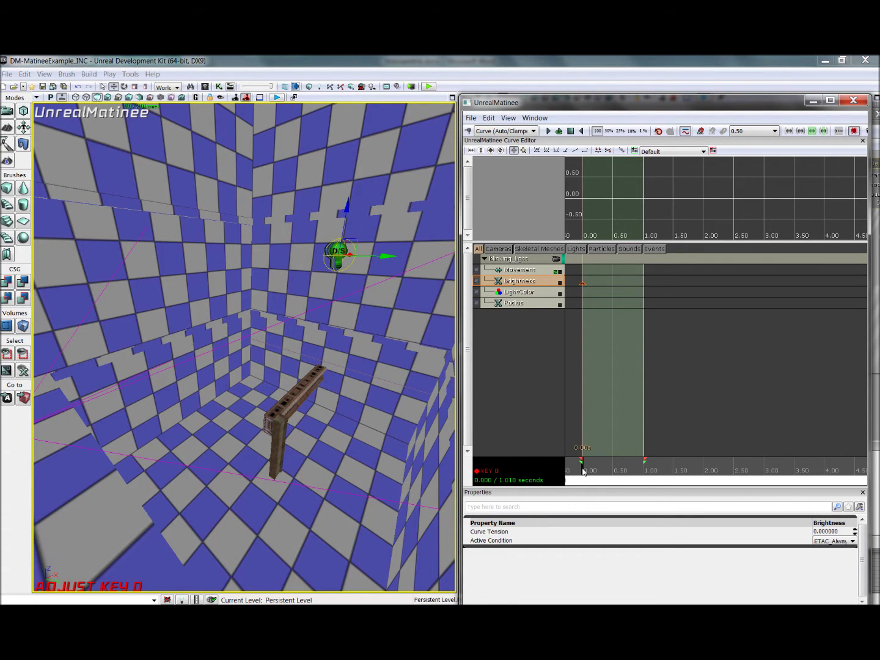
left_click_drag(581, 469, 655, 471)
key("Return")
key("Return")
left_click(560, 283)
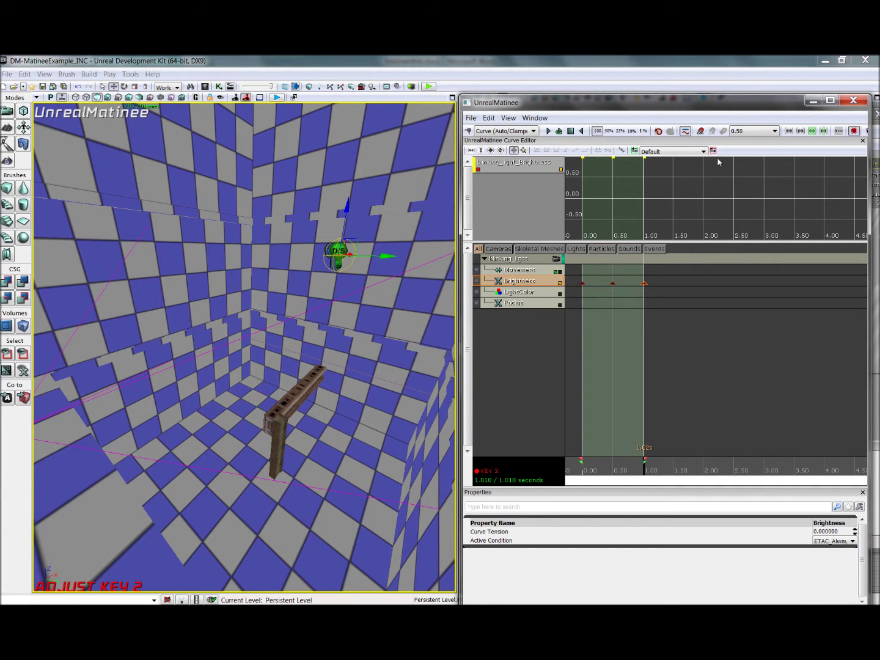
left_click(490, 150)
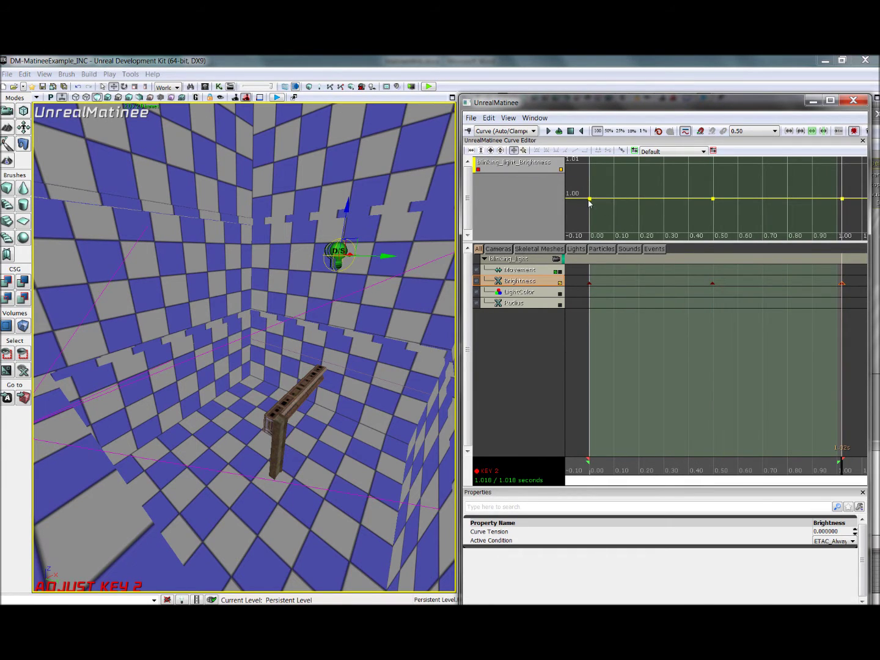
Set the middle Brightness key's value to 0 and fit the whole curve in the curve editor.
mouse_move(590, 204)
mouse_move(711, 201)
right_click(713, 200)
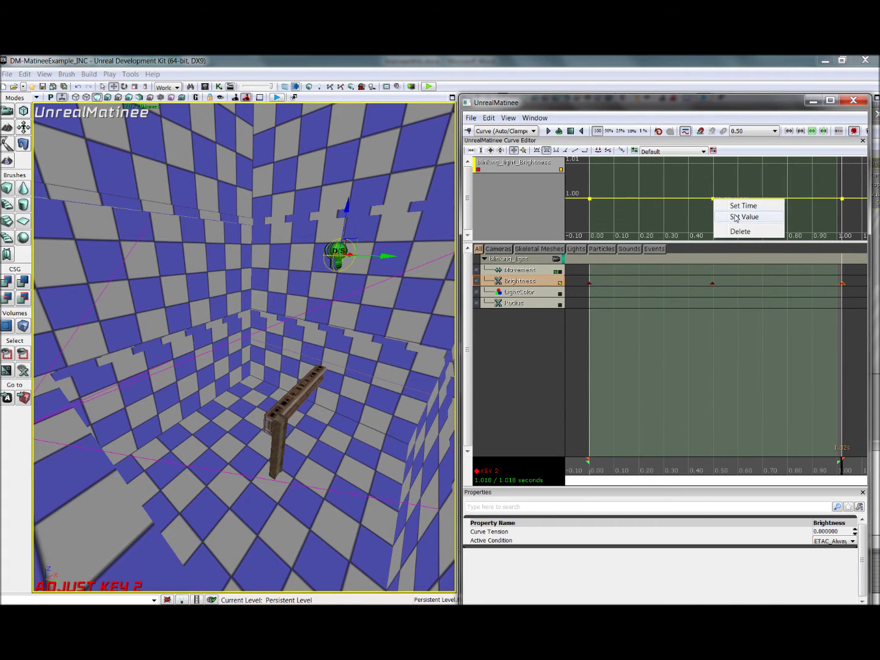
left_click(735, 217)
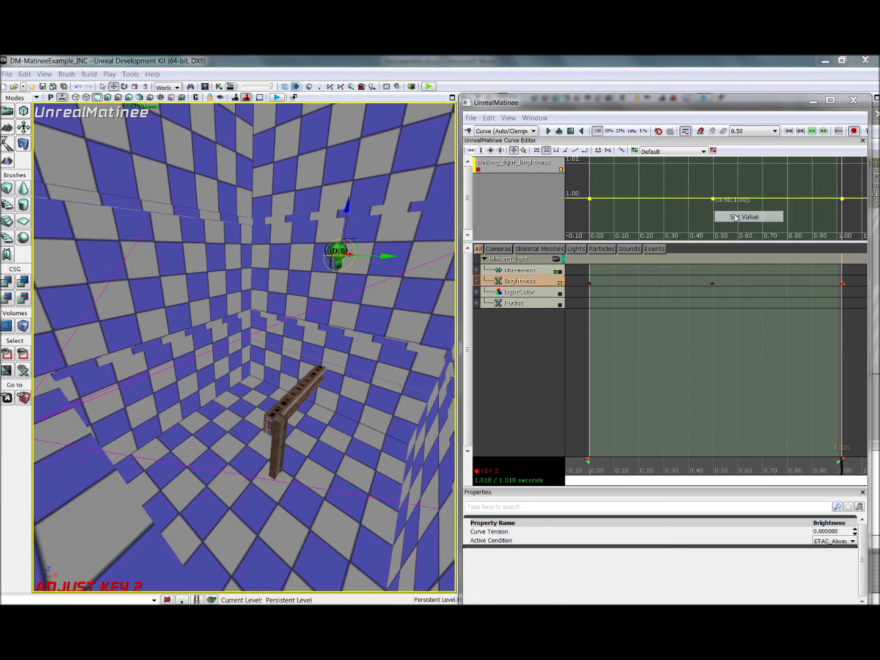
type("0")
key("Return")
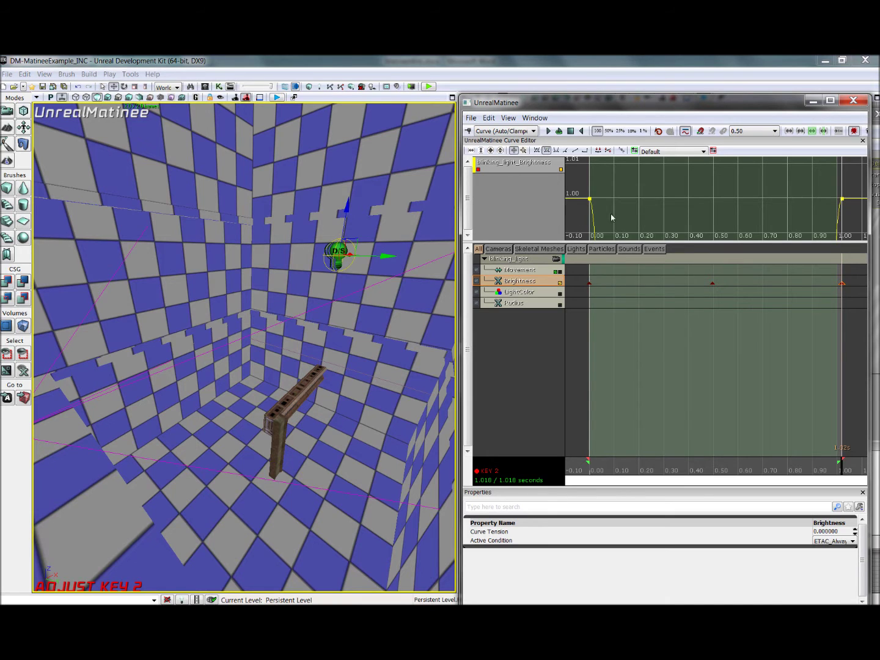
left_click(626, 205)
scroll(627, 205, "down", 3)
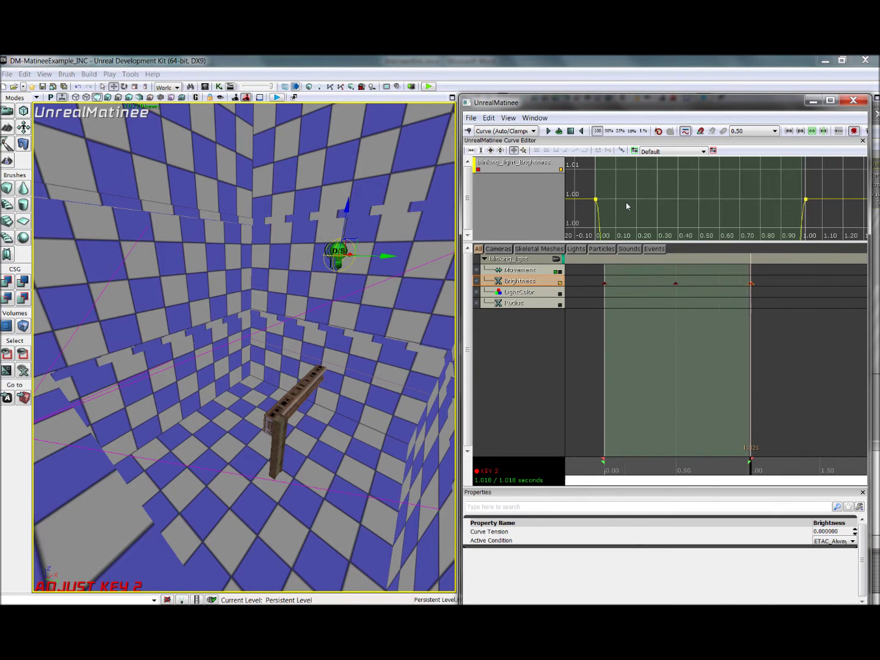
left_click(491, 150)
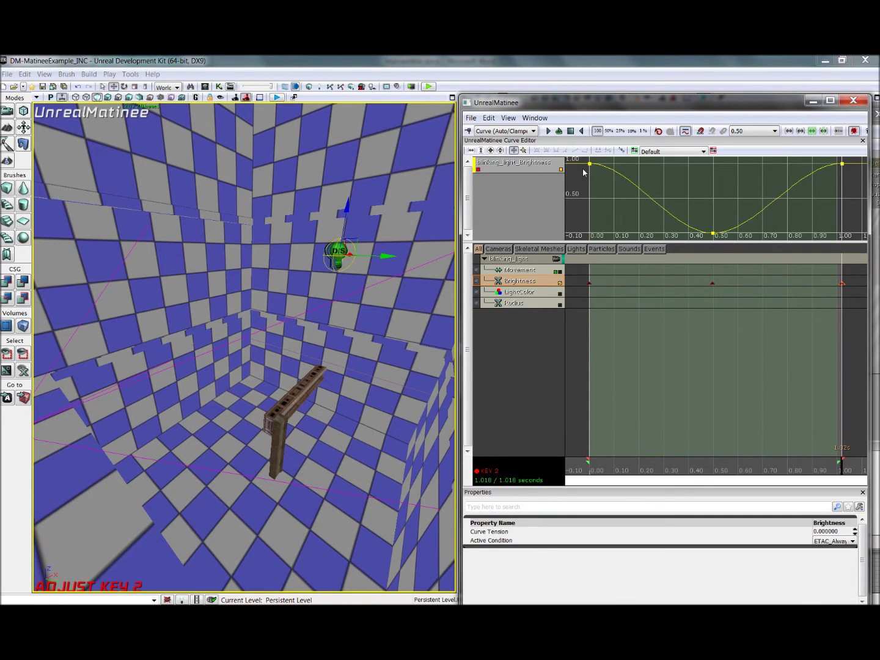
Switch the first and middle Brightness keys to Constant interpolation and close the Matinee editor.
mouse_move(588, 165)
mouse_move(713, 235)
mouse_move(841, 165)
left_click(590, 165)
left_click(584, 151)
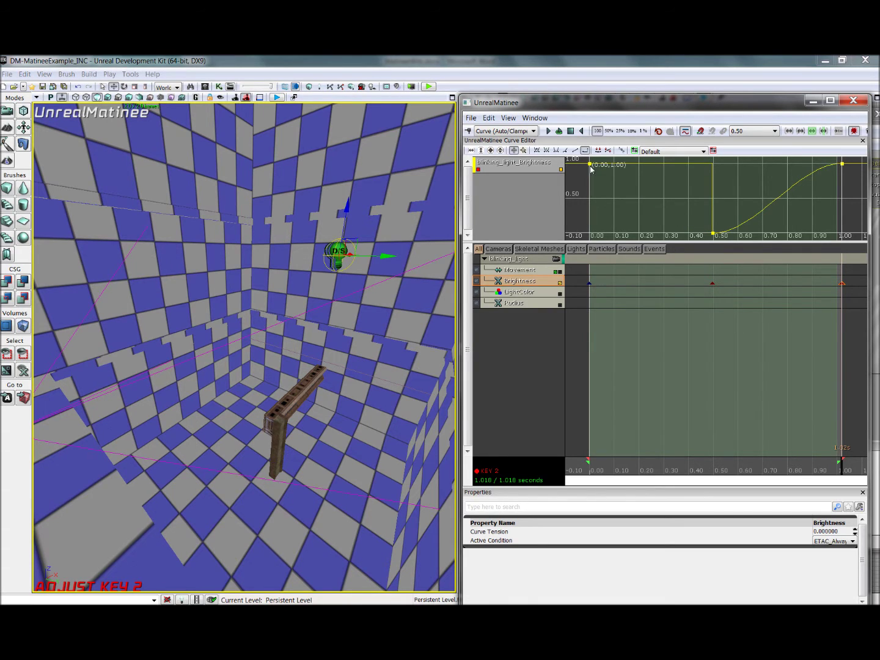
mouse_move(712, 235)
left_click(587, 151)
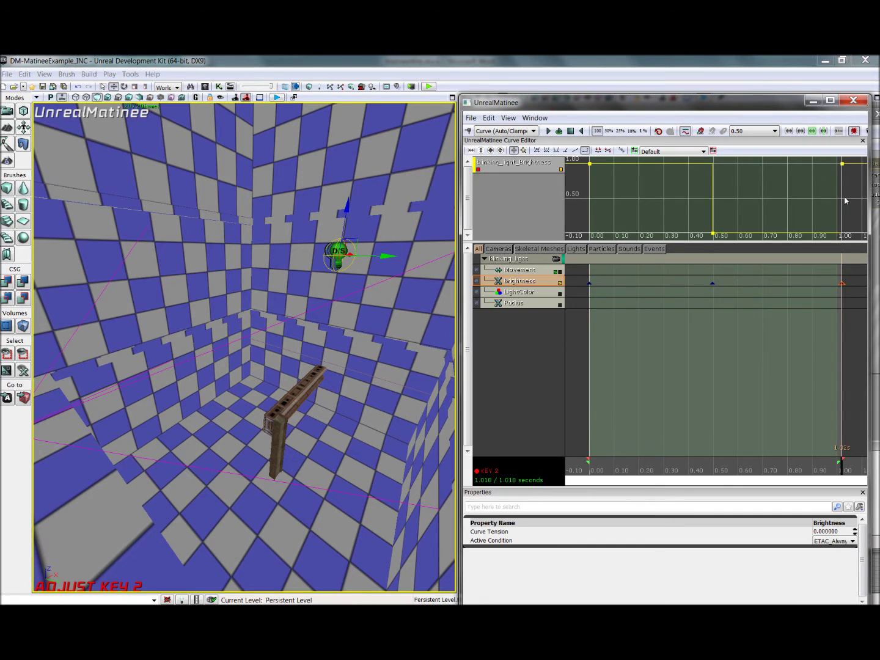
left_click(862, 106)
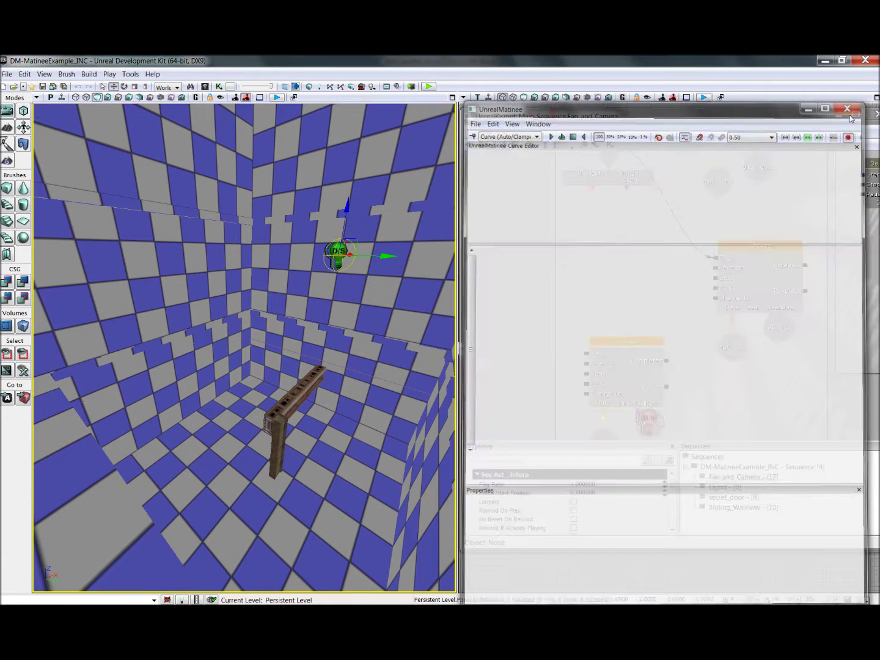
Connect the Out of the InterpActor_5 Take Damage event to Play on the blinking_light Matinee.
left_click(622, 239)
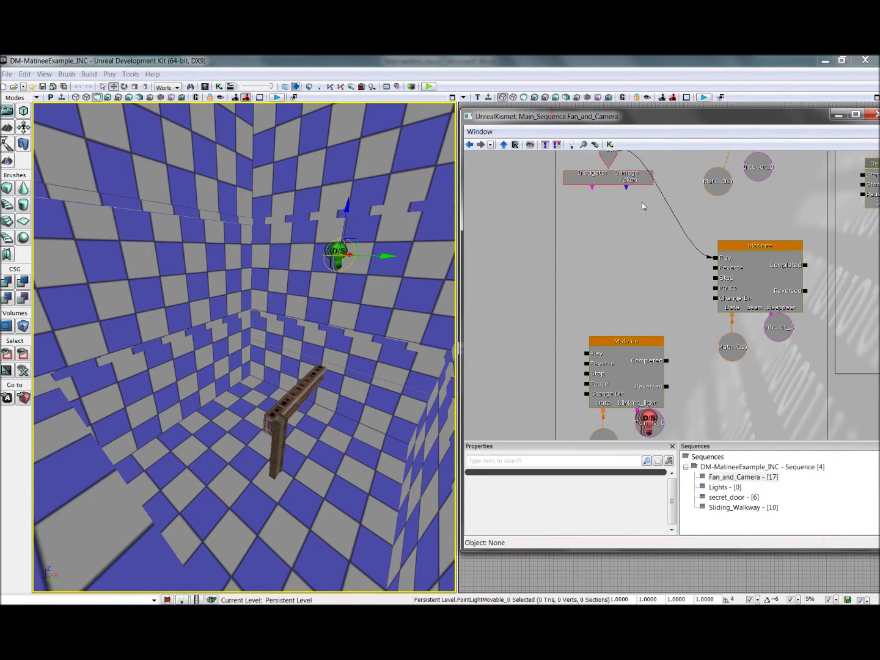
scroll(642, 202, "down", 1)
left_click(628, 160)
left_click_drag(625, 156, 593, 375)
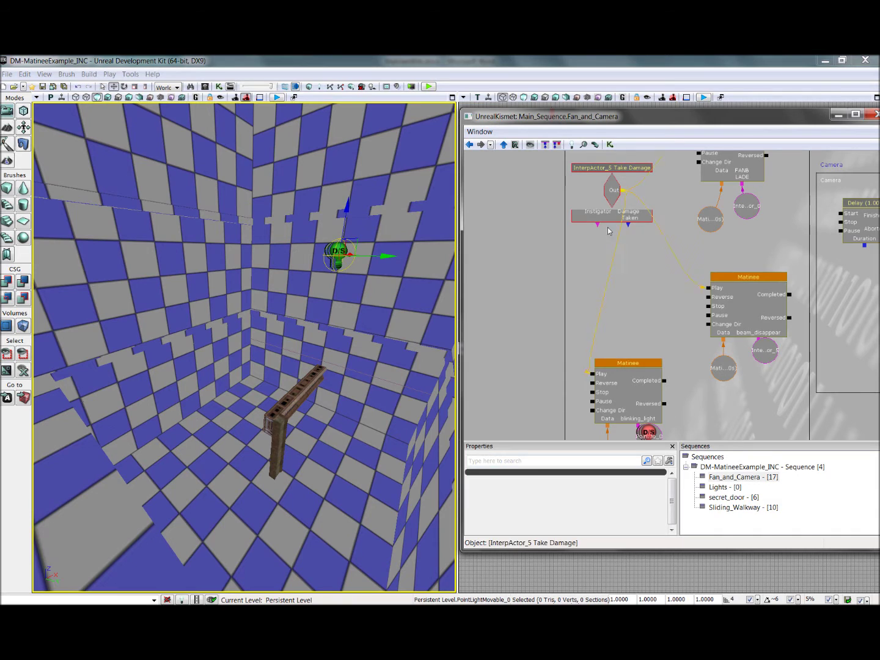
Enable Looping on the blinking_light Matinee and close Kismet.
left_click(620, 366)
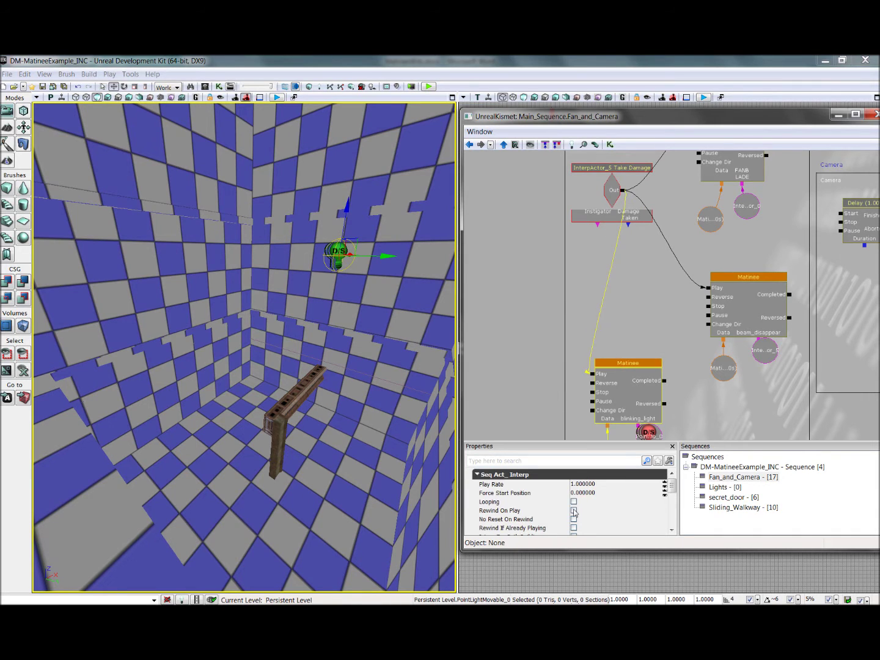
left_click(573, 501)
left_click(873, 114)
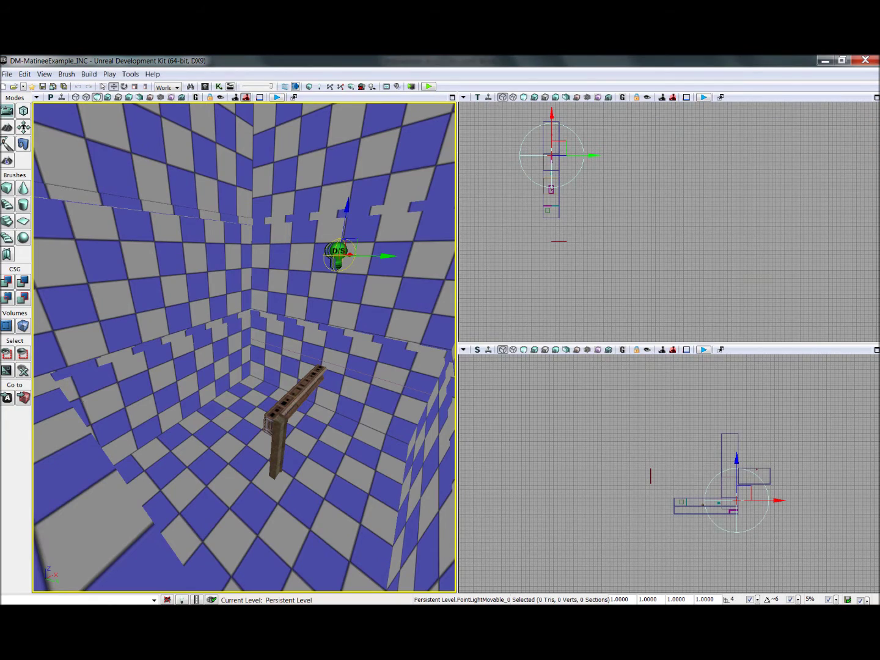
Play the level from the ledge, shoot the post to test the blinking light, and end the preview.
right_click(86, 272)
left_click(109, 487)
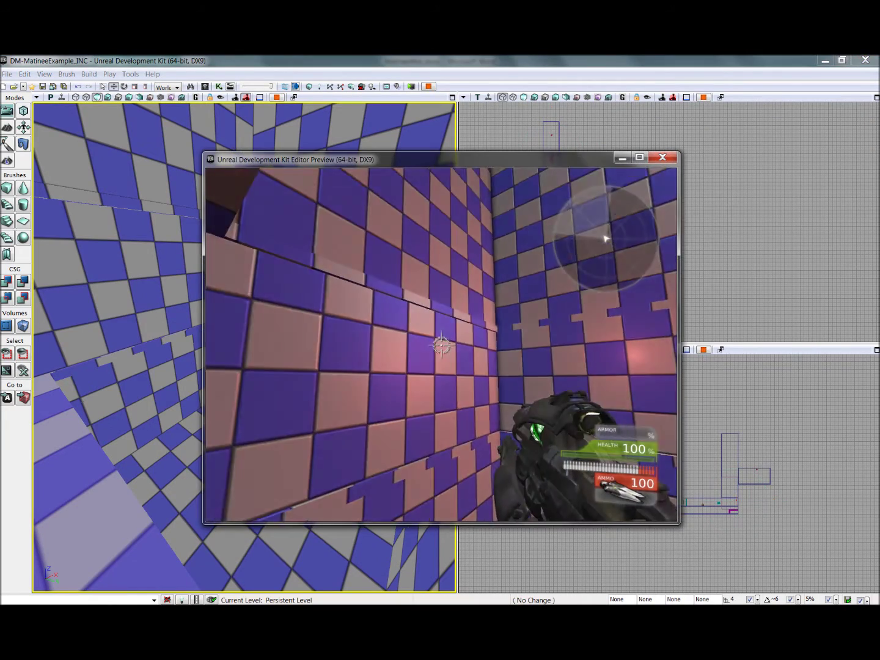
left_click(441, 345)
left_click(441, 345)
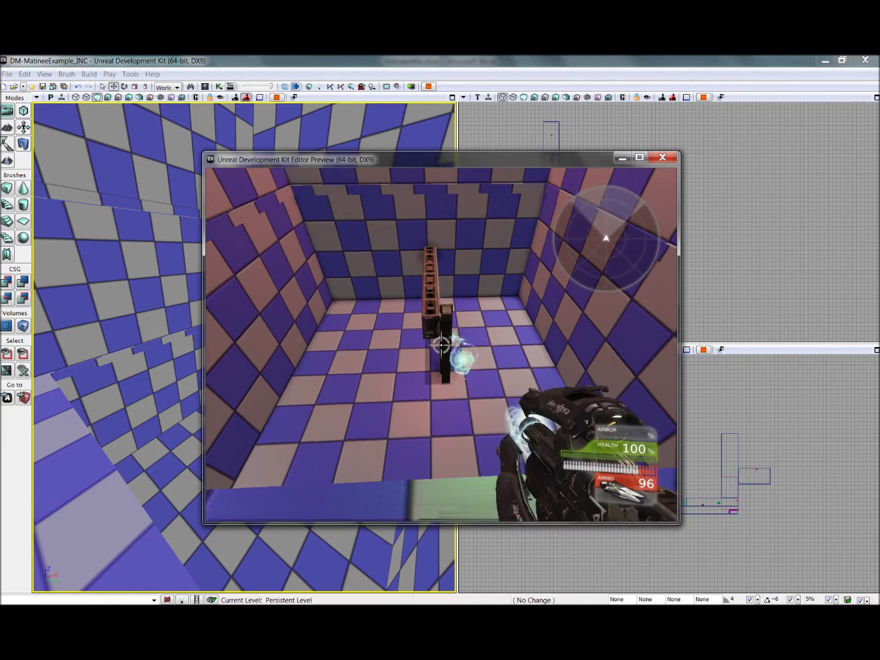
left_click(441, 345)
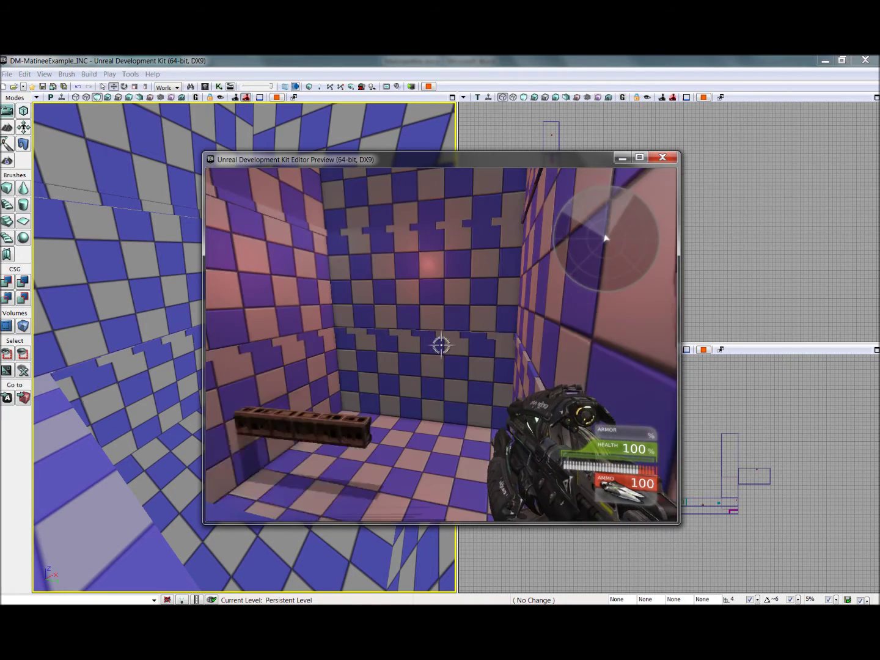
key("Escape")
Look through the level from the beam room to the camera actor standing on the raised floor.
mouse_move(245, 347)
left_mouse_down()
mouse_move(171, 318)
mouse_move(190, 294)
mouse_move(250, 367)
left_mouse_up()
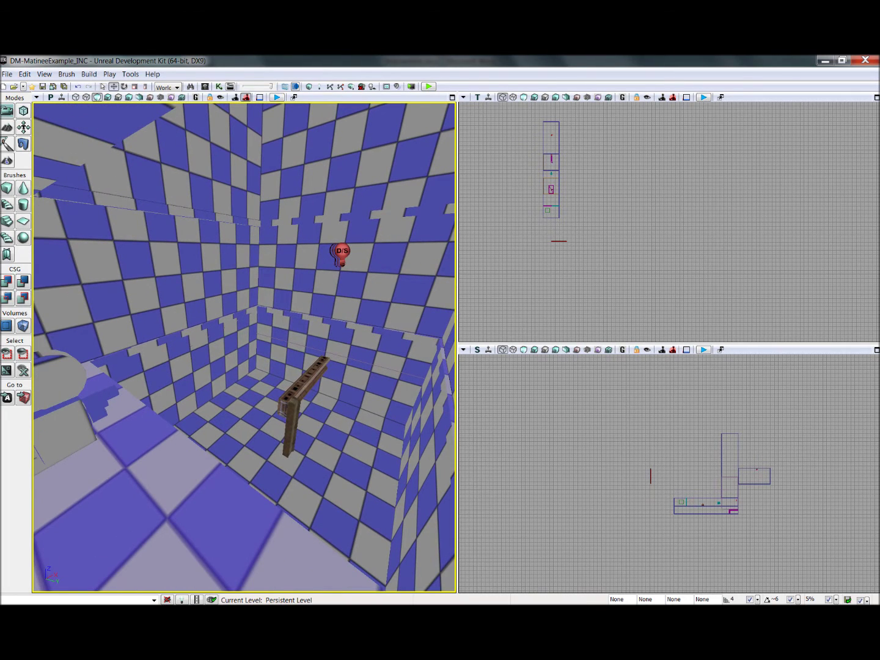
left_click_drag(245, 347, 247, 302)
right_click_drag(245, 347, 262, 214)
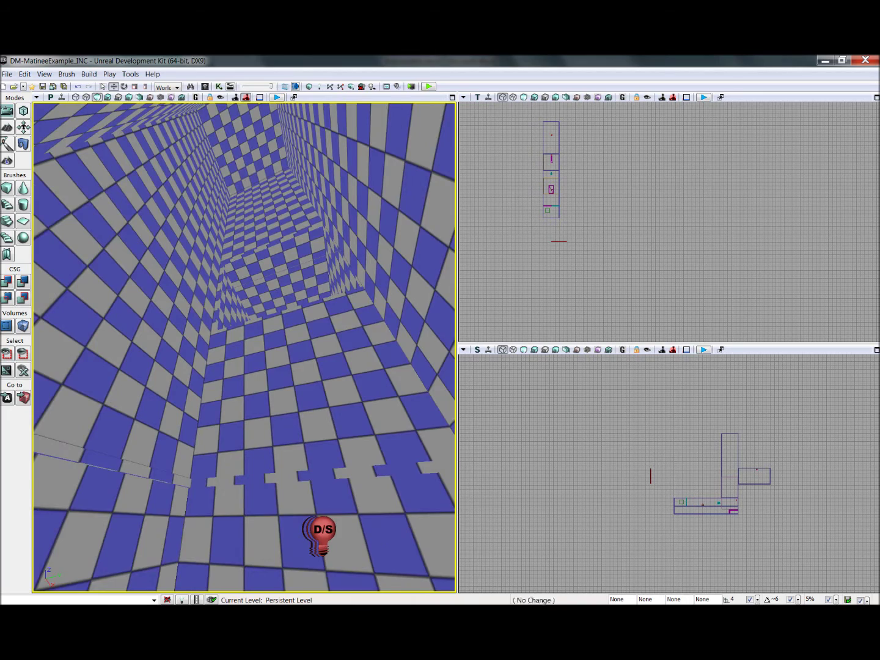
middle_click_drag(244, 347, 249, 275)
right_click_drag(251, 275, 266, 349)
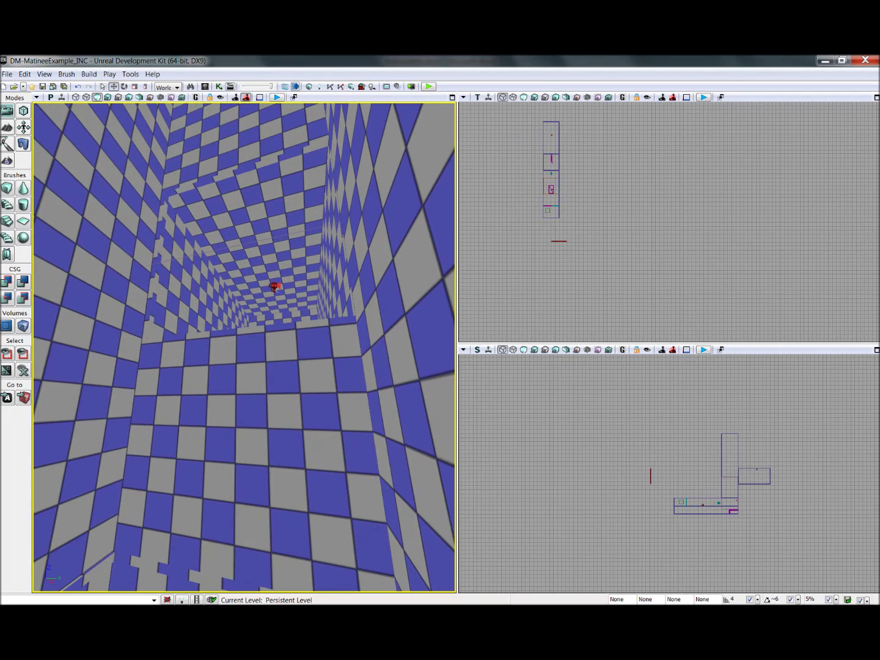
right_click_drag(266, 348, 177, 372)
mouse_move(177, 372)
middle_mouse_down()
mouse_move(183, 311)
mouse_move(174, 373)
middle_mouse_up()
left_click_drag(244, 245, 245, 220)
Look up CameraActor among the common actor classes and the option to add one to the floor, and close the browser.
left_click(206, 85)
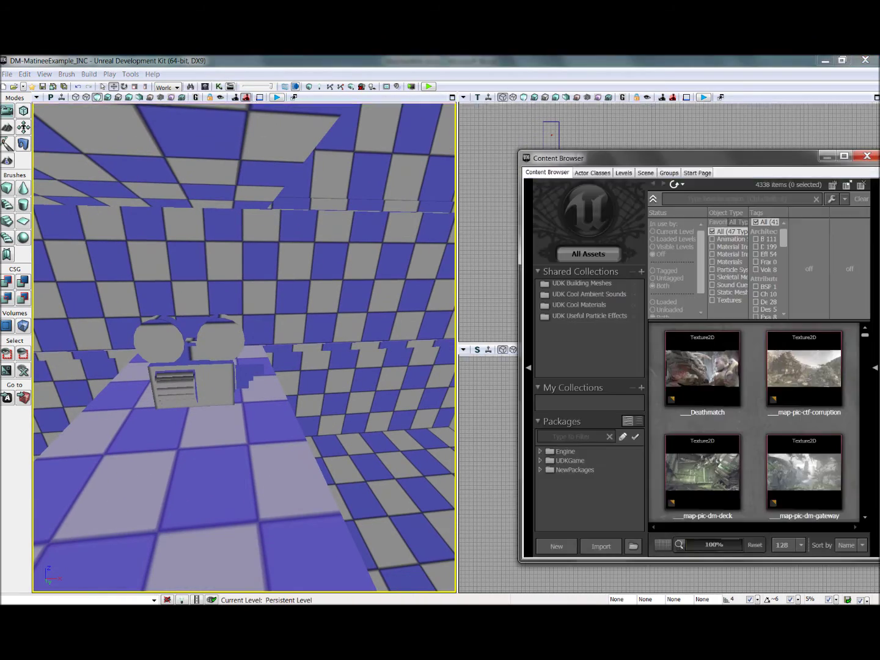
left_click(607, 173)
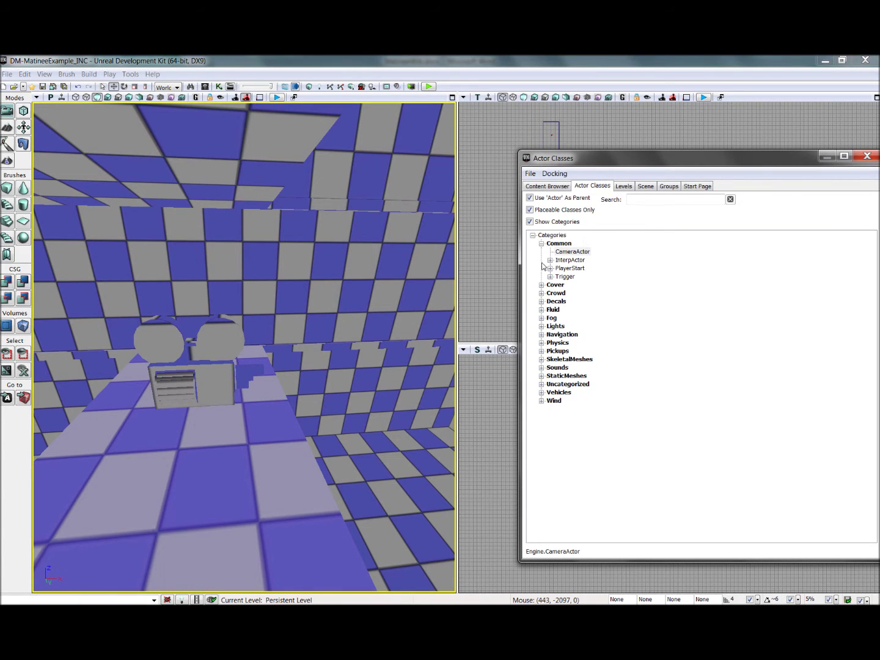
right_click(263, 418)
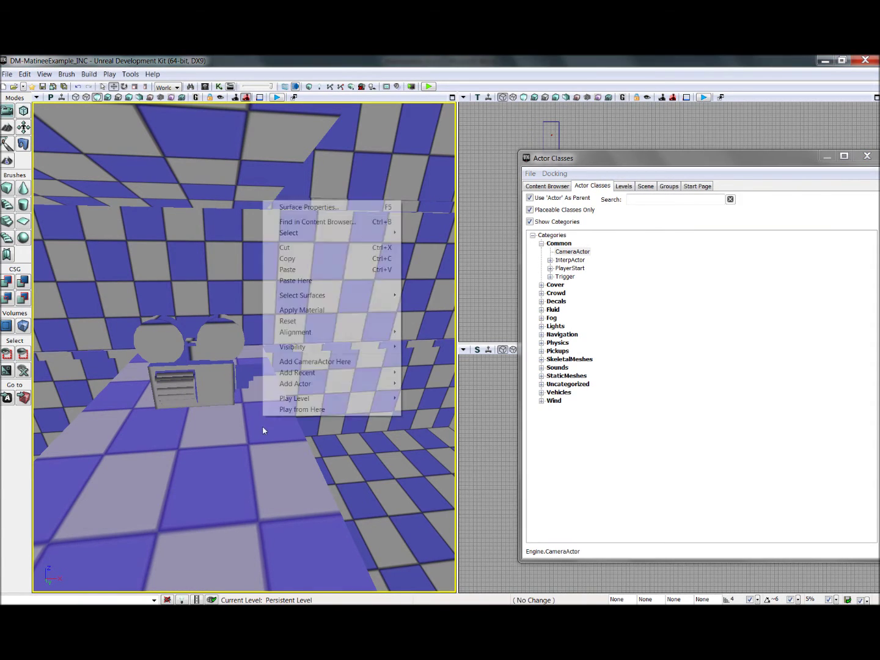
left_click(865, 157)
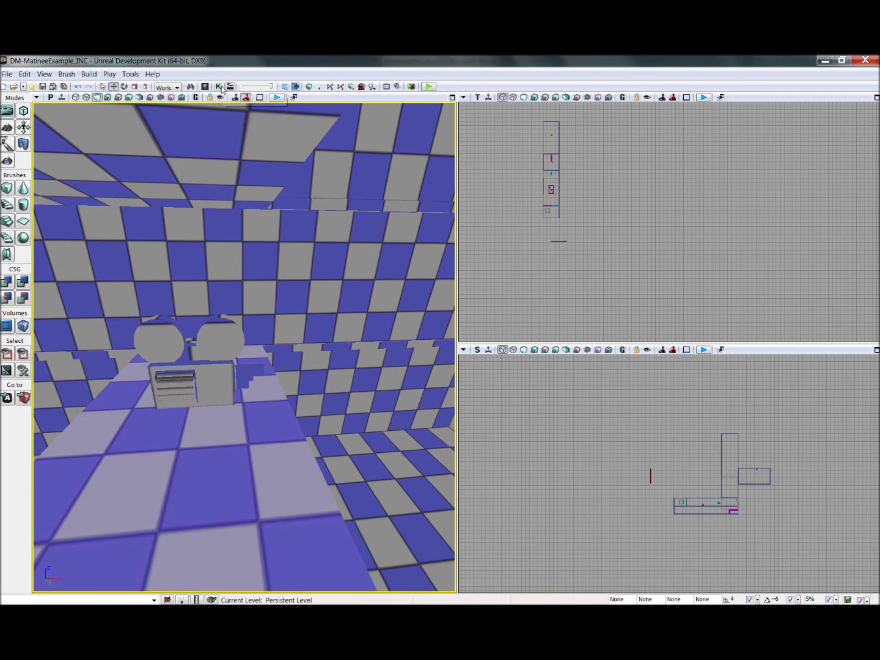
With the level's camera actor selected, add a new Matinee beside the existing camera Matinee in Kismet and open it for editing.
left_click(219, 87)
double_click(786, 281)
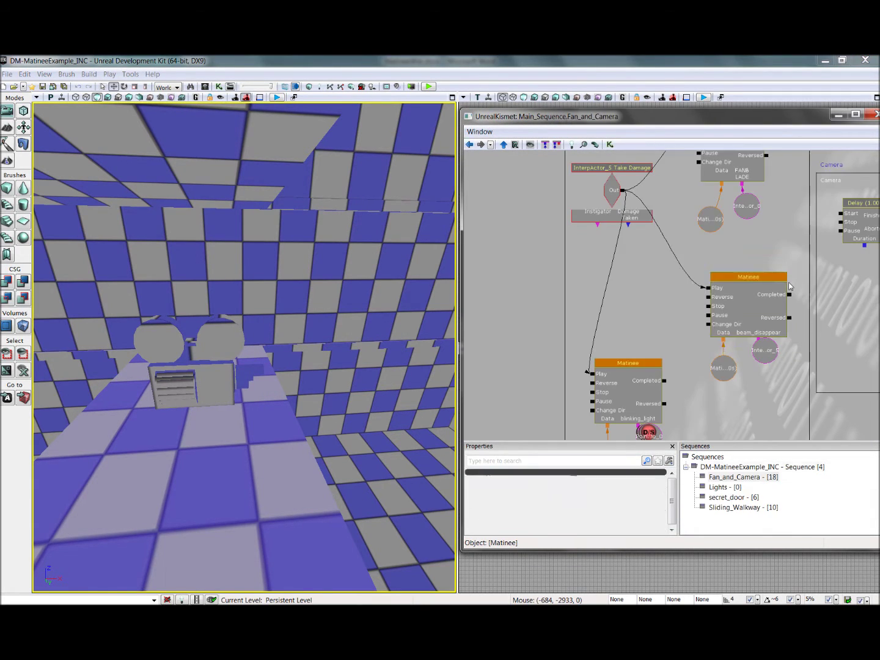
left_click_drag(810, 293, 606, 278)
left_click(208, 383)
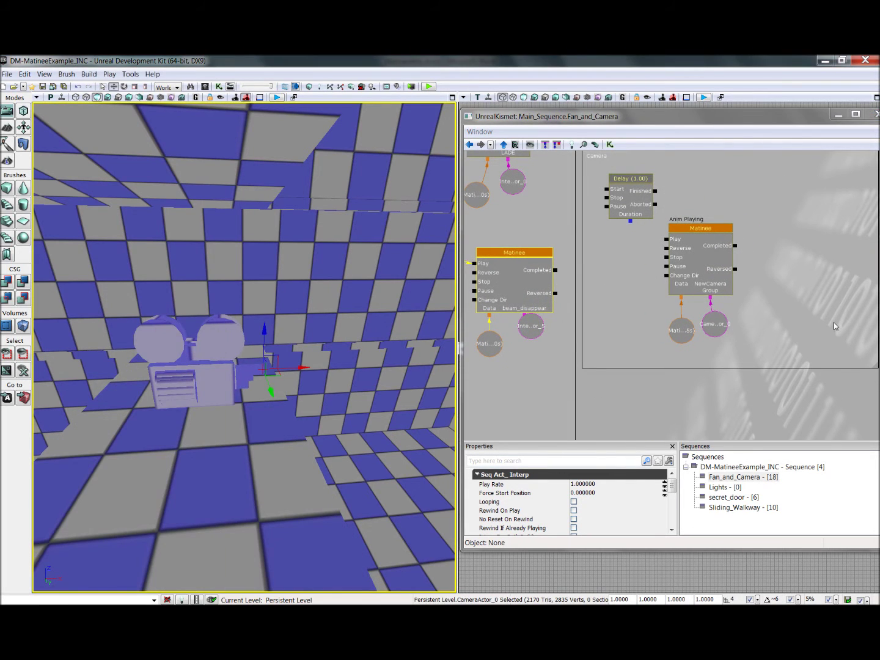
right_click(728, 265)
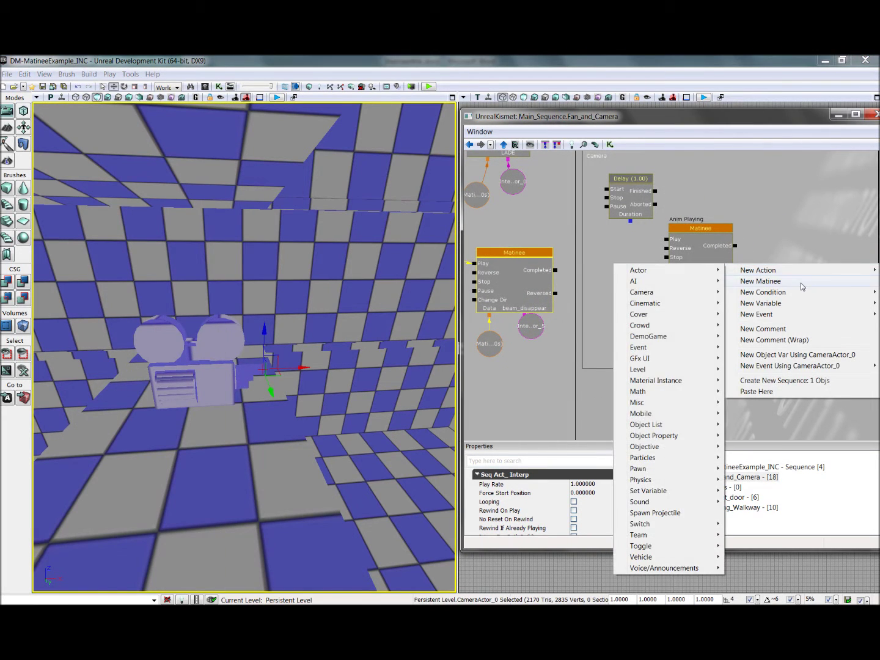
left_click(801, 280)
double_click(845, 282)
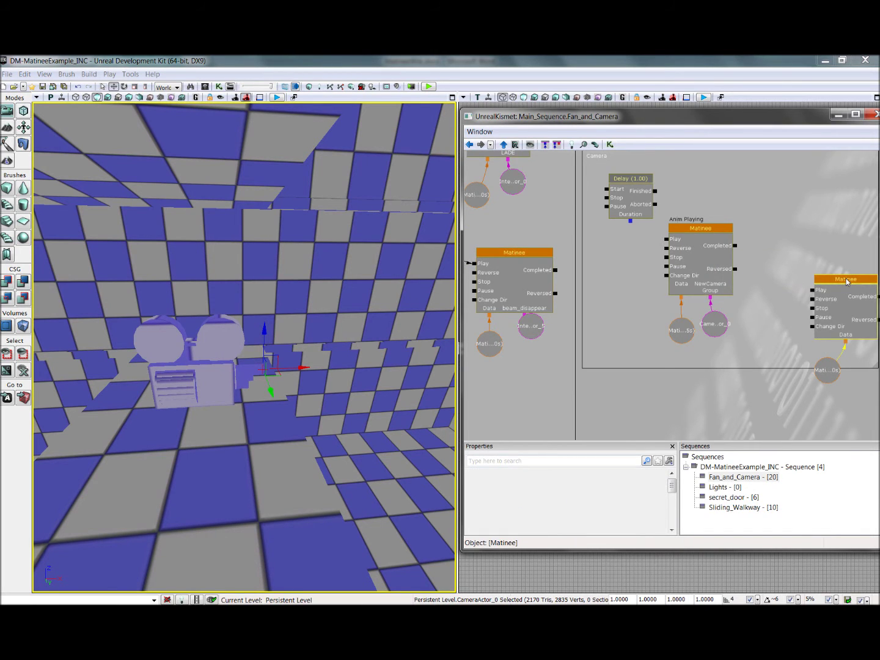
Add a new camera group named cutscene to the Matinee and select its Movement track.
right_click(529, 276)
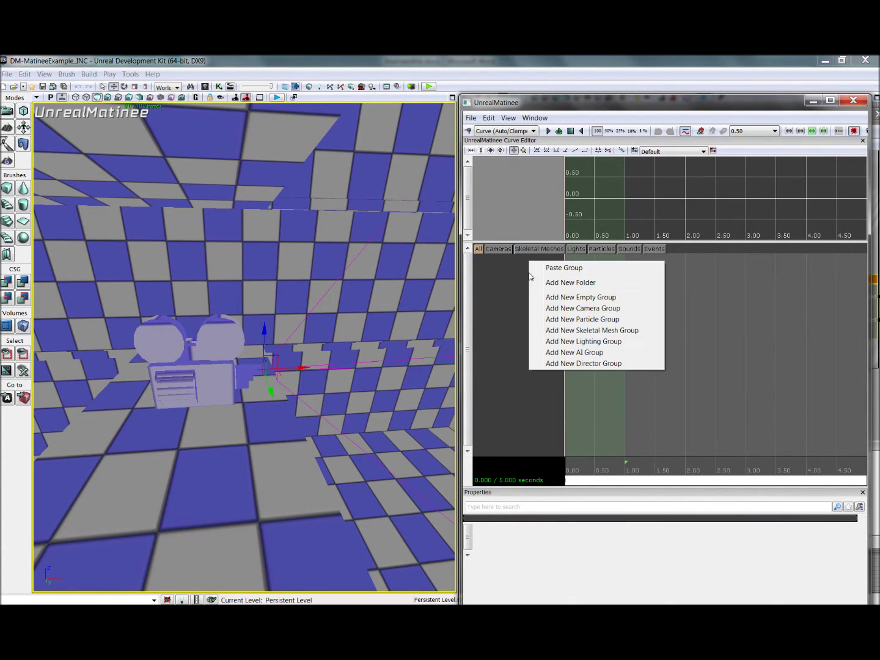
left_click(569, 309)
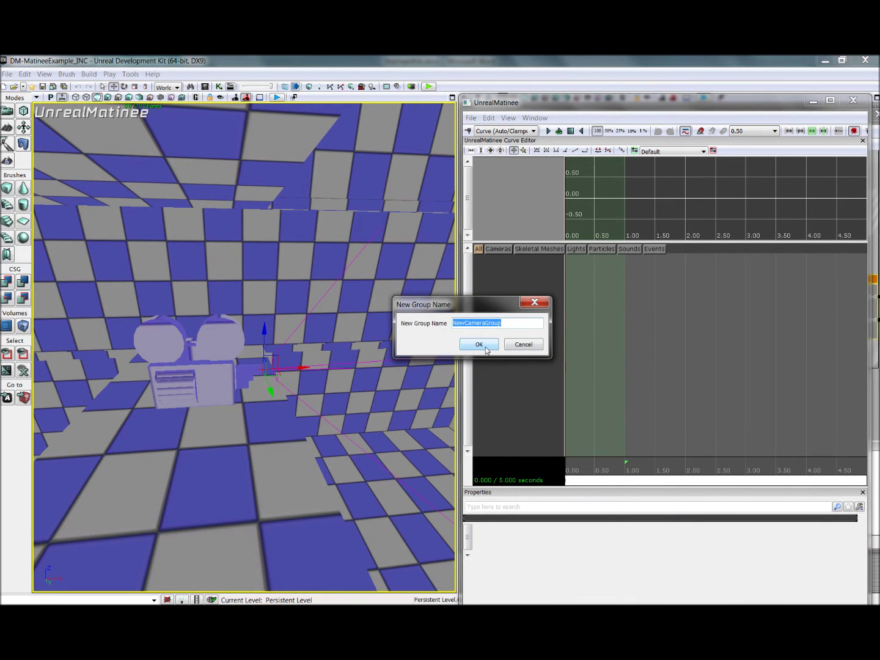
type("cutscene")
left_click(484, 347)
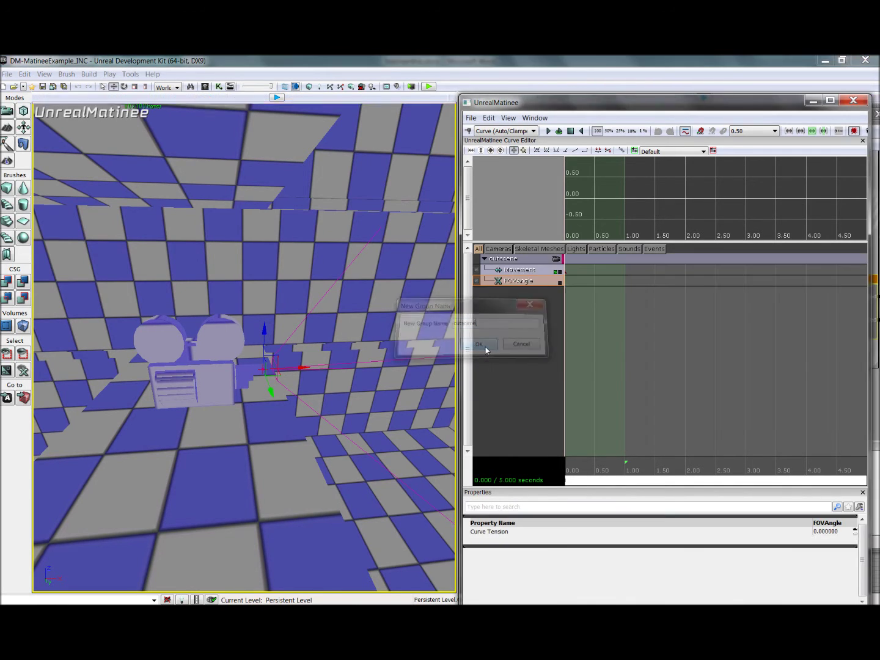
left_click(519, 274)
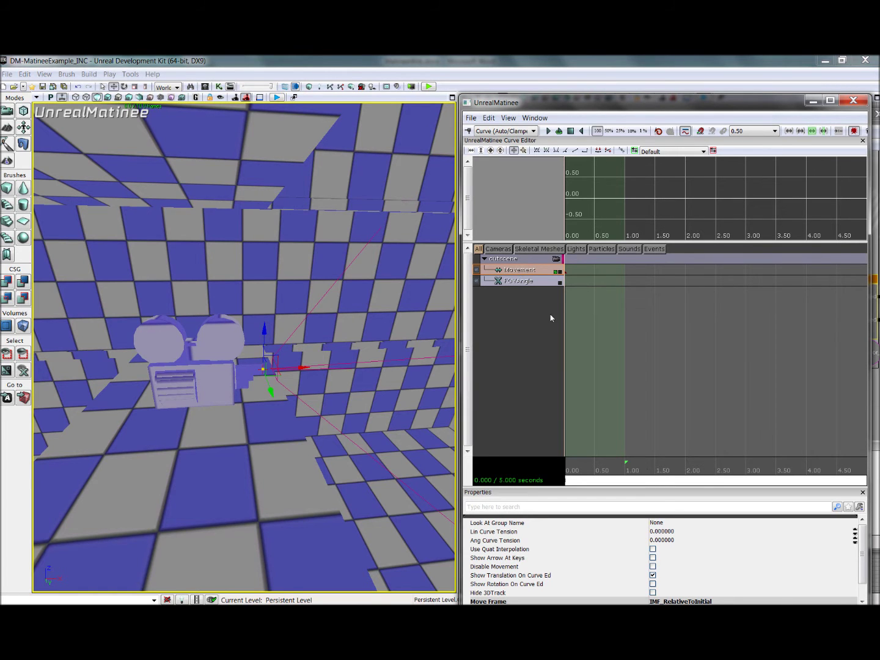
Raise and rotate the camera at about 0.50 s and add a Movement key for that pose.
left_click_drag(245, 347, 220, 348)
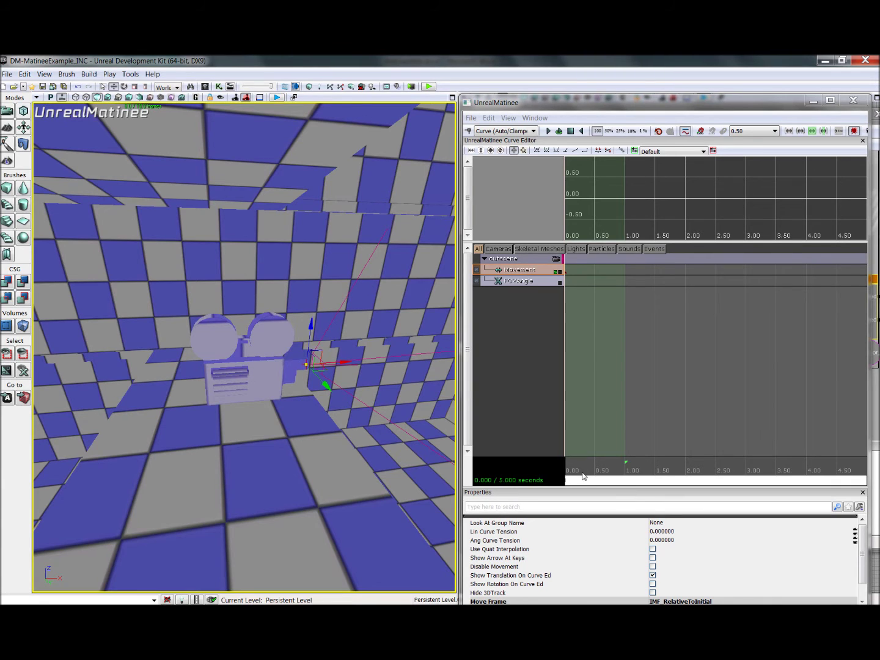
left_click_drag(565, 468, 596, 467)
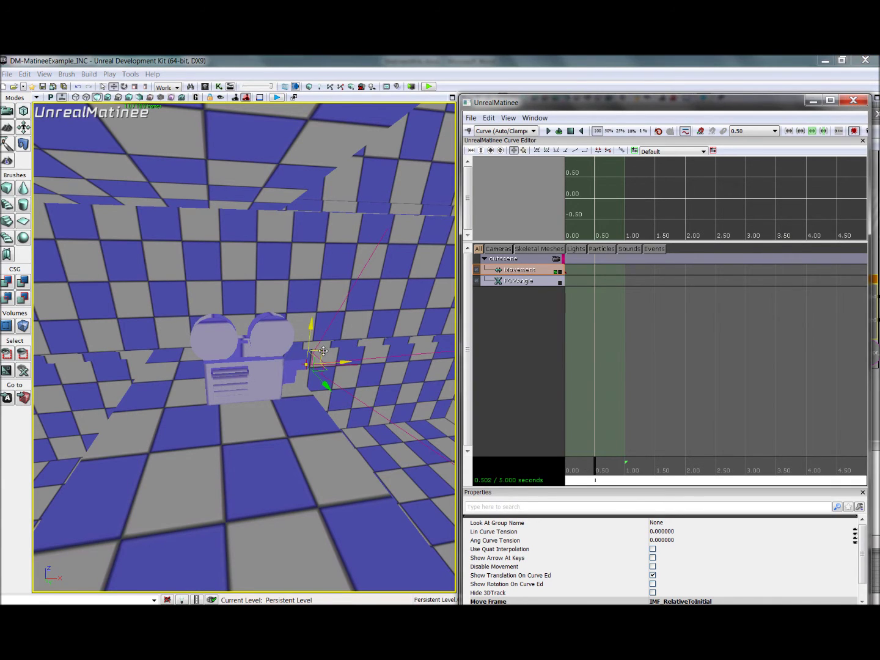
left_click_drag(333, 348, 415, 245)
key("space")
key("Return")
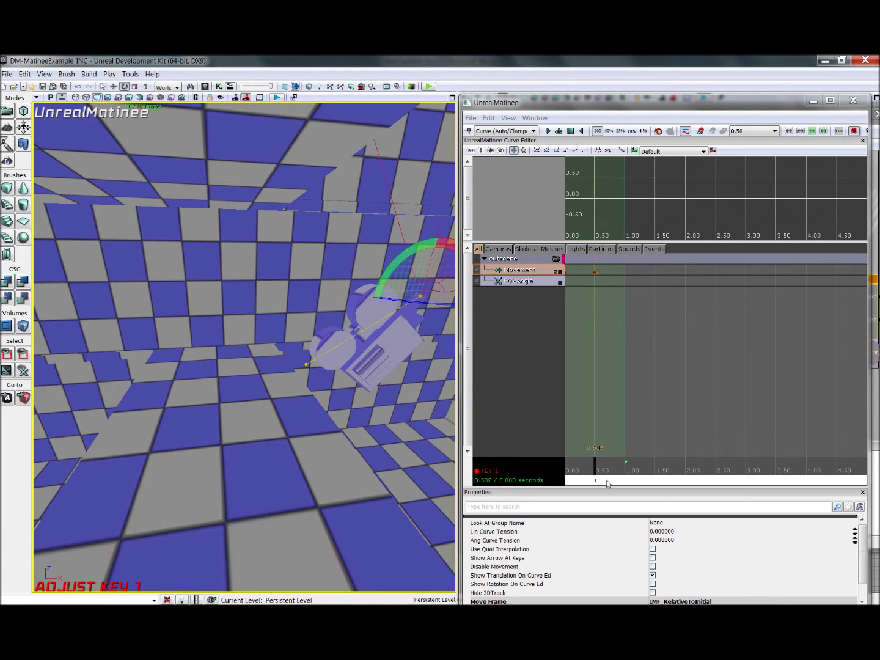
Move the camera further along its path and turn it at about 1.50 s, and add a third Movement key.
left_click_drag(597, 465, 657, 466)
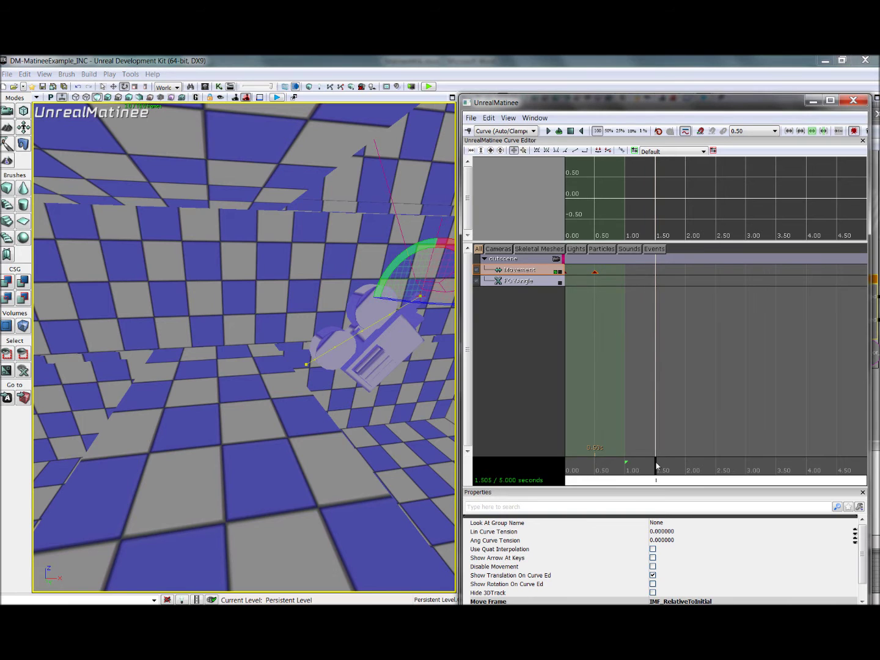
left_click_drag(356, 330, 428, 311)
right_click_drag(427, 311, 245, 284)
key("space")
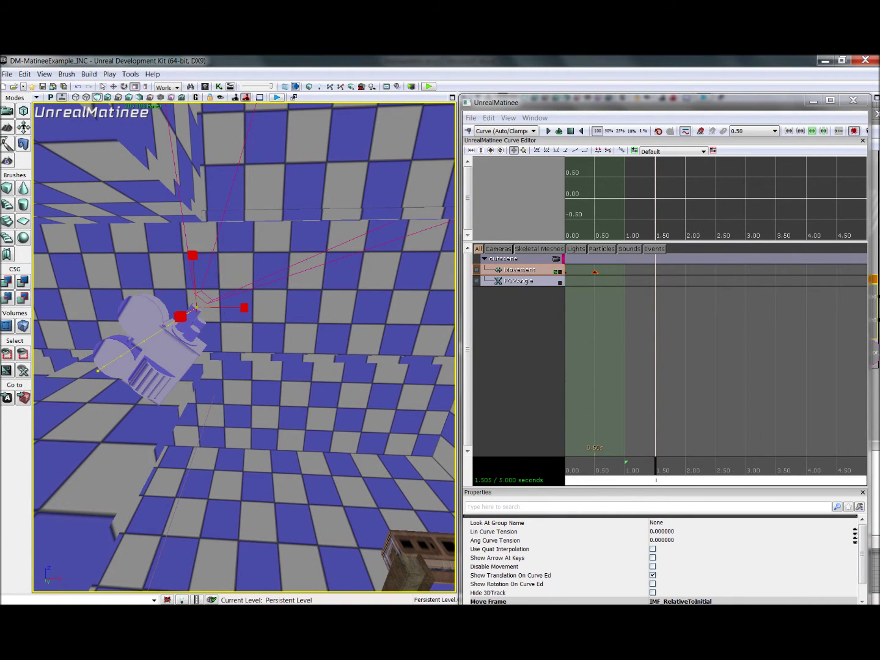
key("space")
left_click_drag(201, 303, 453, 141)
key("space")
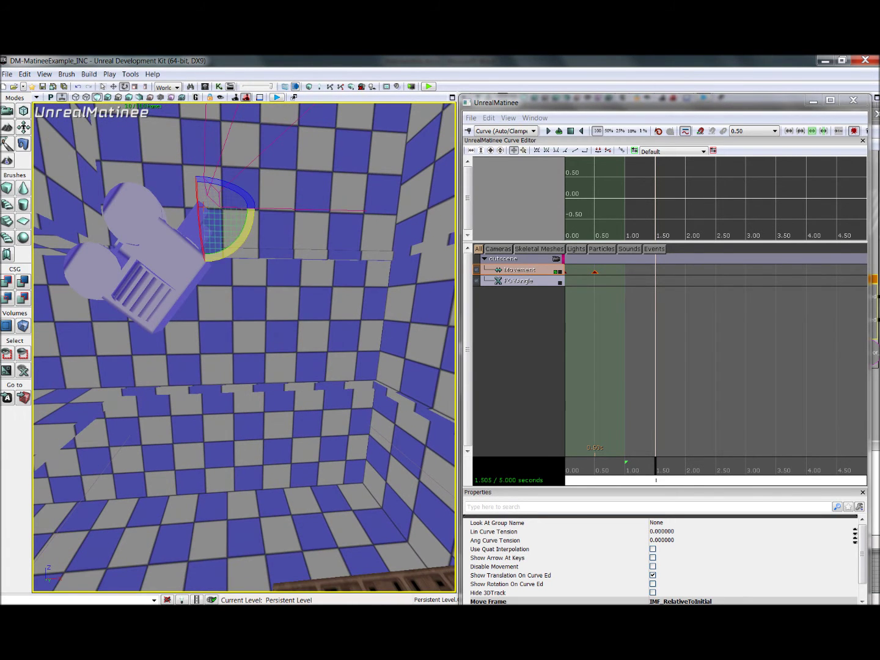
left_click_drag(241, 241, 264, 216)
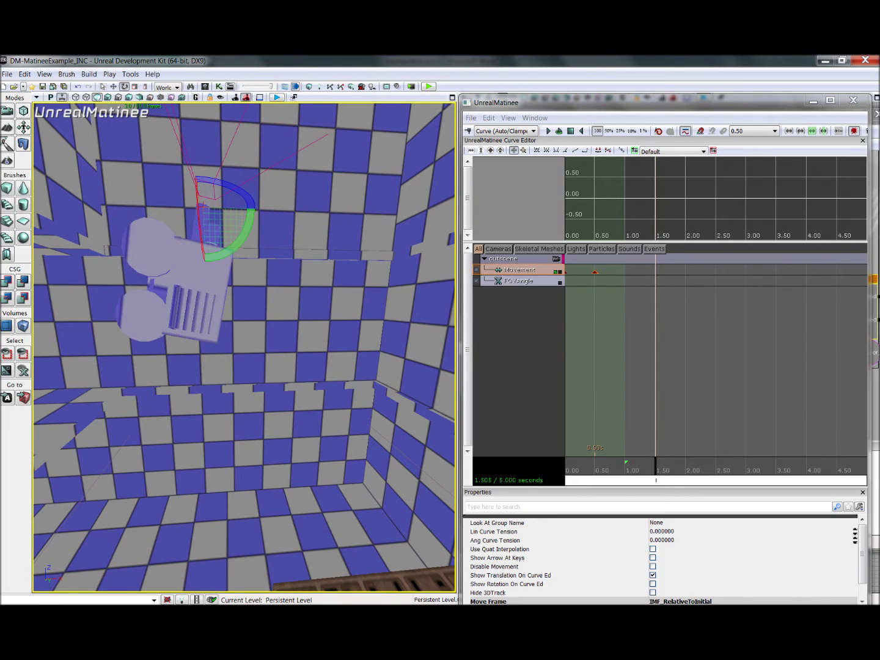
key("Return")
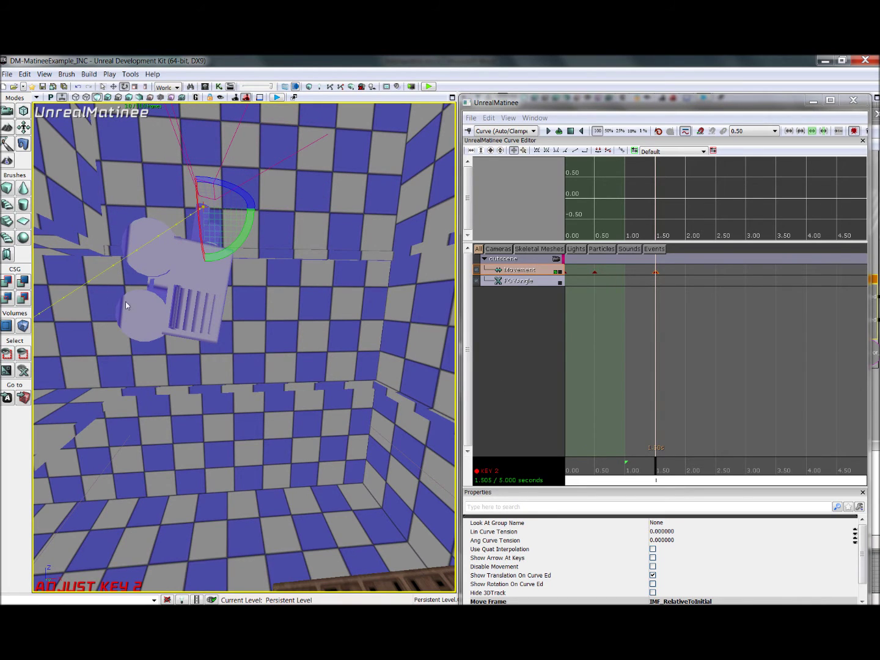
Play the camera animation from the beginning, watching the camera travel along its path, and rewind to 0.00 s.
right_click_drag(245, 347, 262, 336)
mouse_move(306, 238)
left_mouse_down()
mouse_move(282, 268)
mouse_move(308, 229)
left_mouse_up()
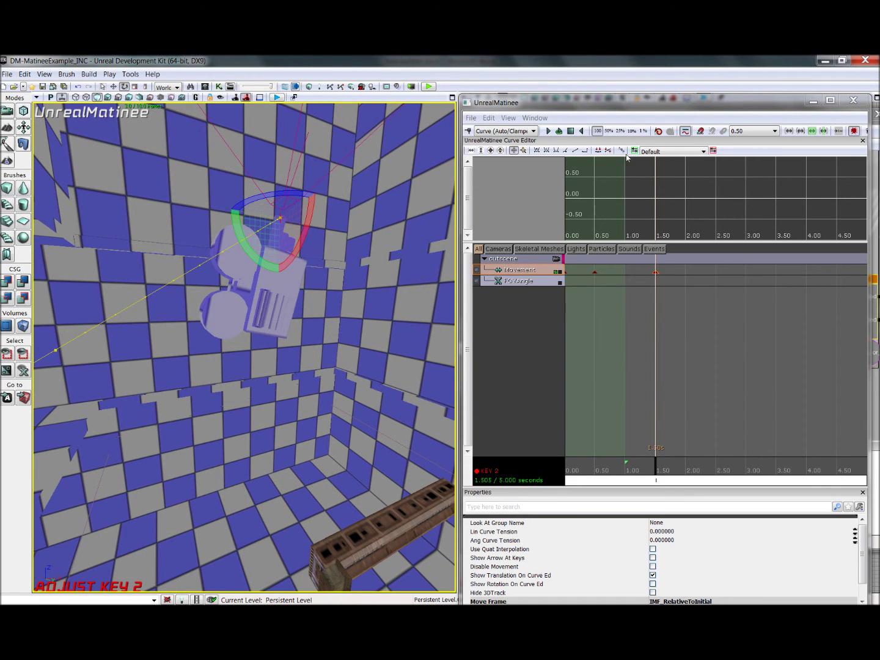
left_click(548, 131)
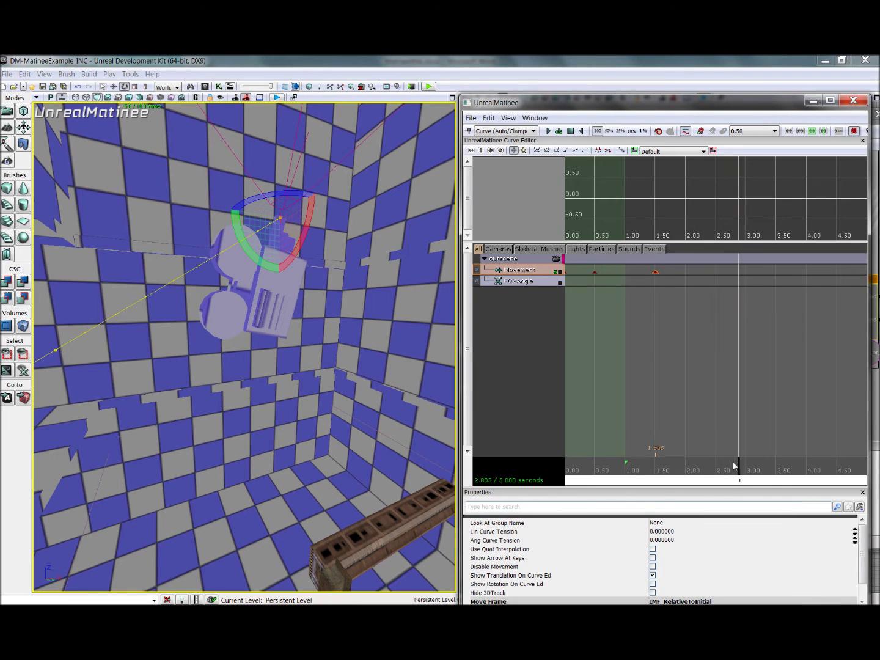
left_click_drag(734, 463, 558, 463)
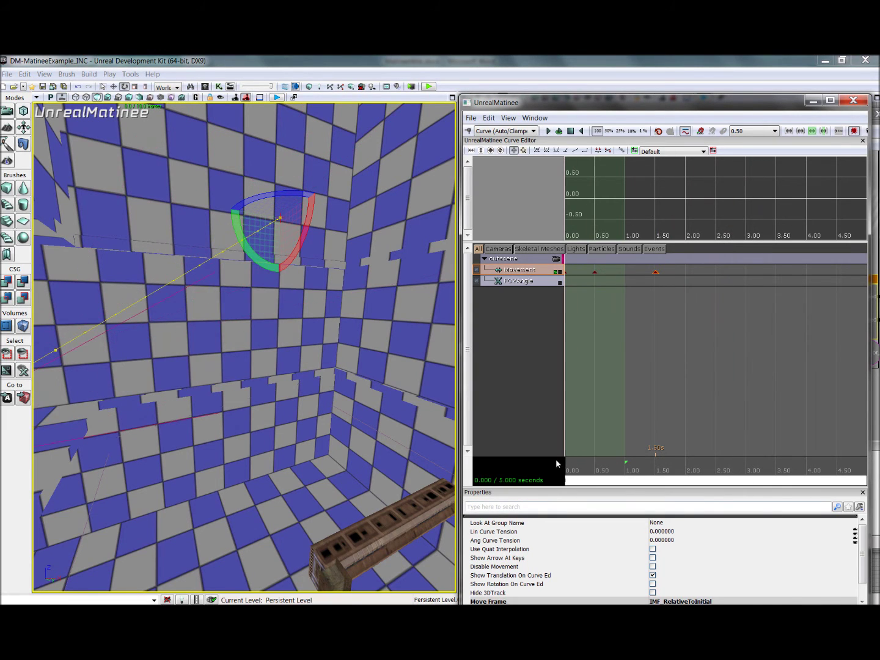
left_click_drag(366, 366, 269, 385)
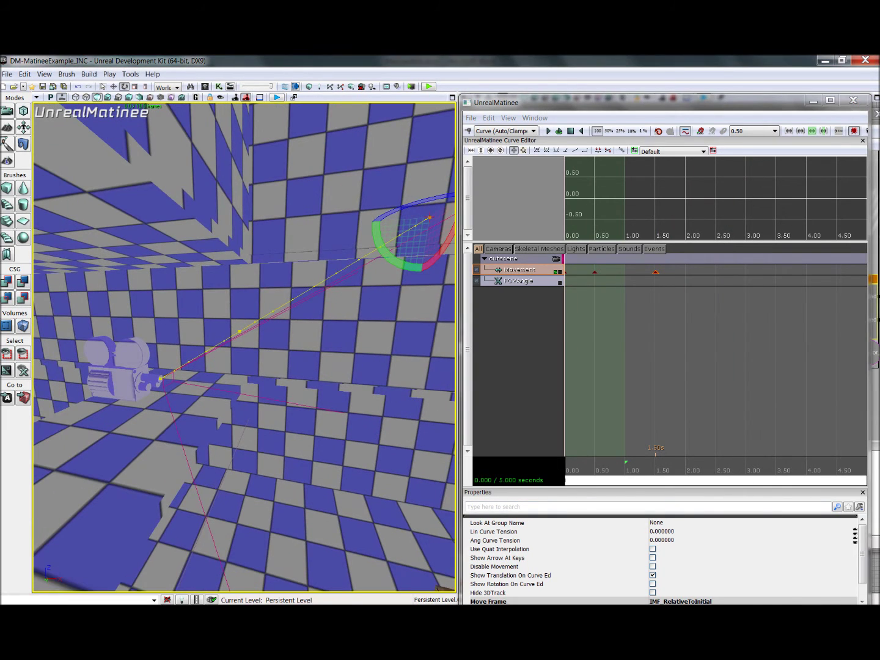
left_click(549, 131)
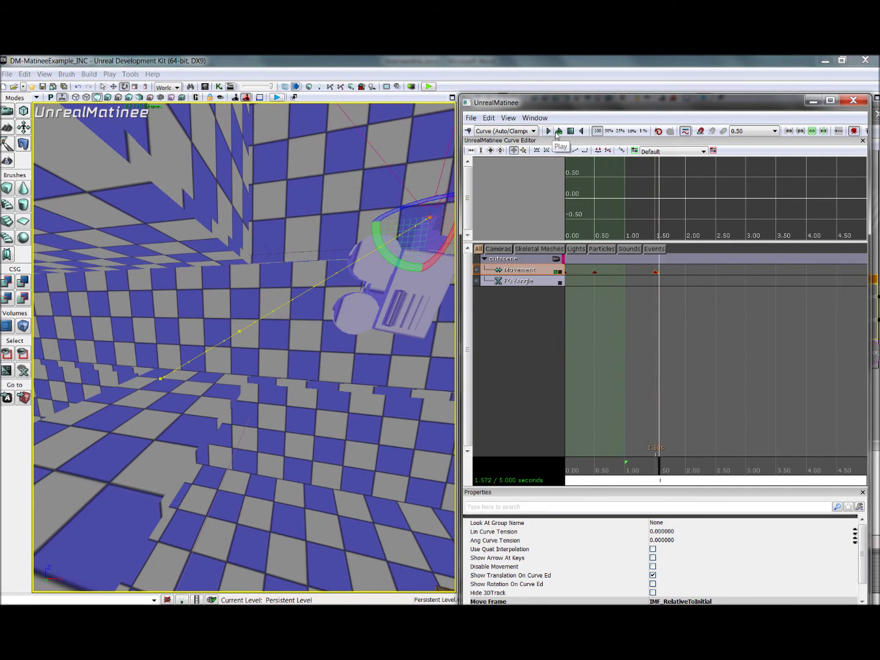
left_click_drag(709, 472, 559, 459)
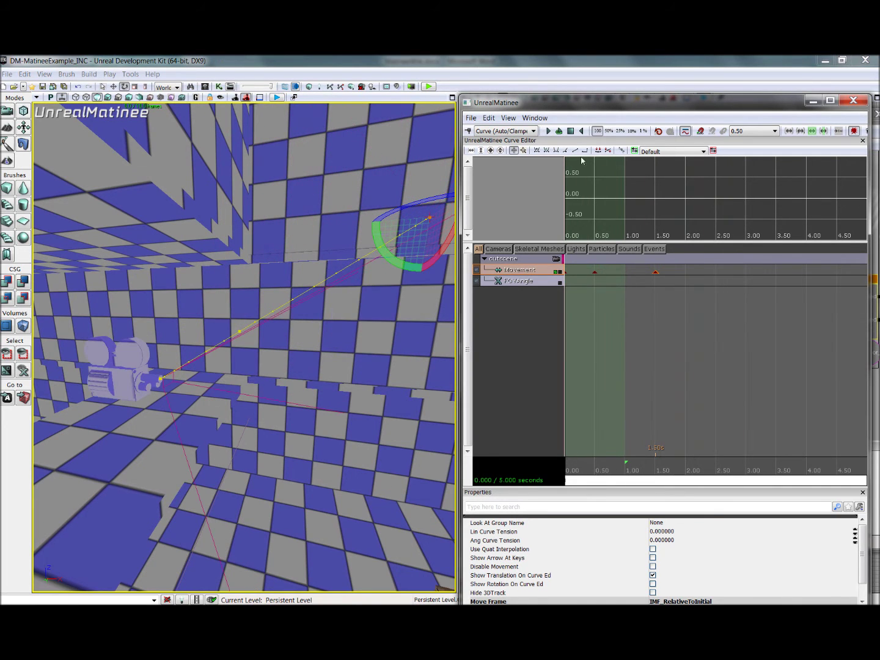
Lock the viewport to the cutscene group's camera and play the animation through its view before stopping playback.
left_click(557, 261)
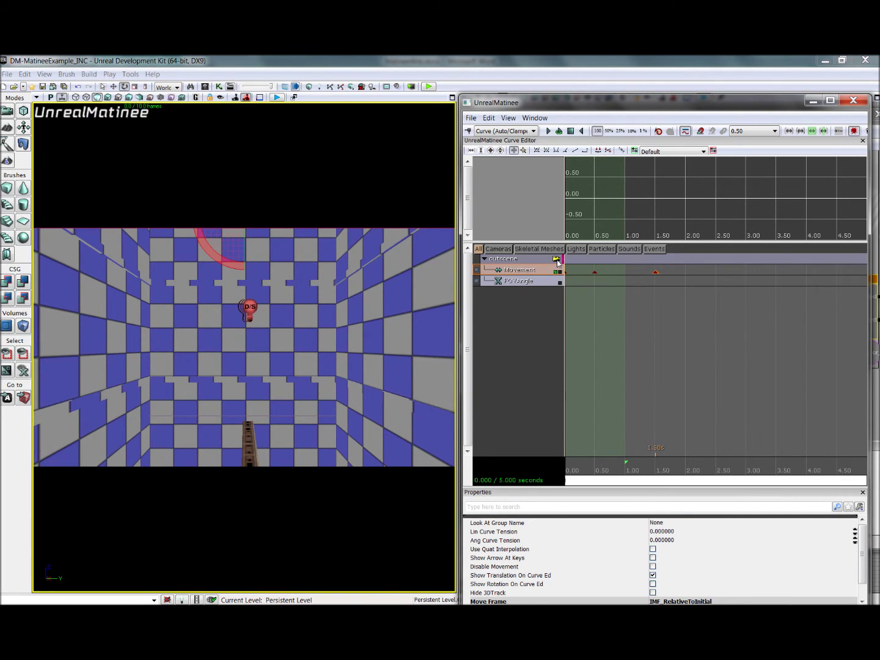
left_click(548, 132)
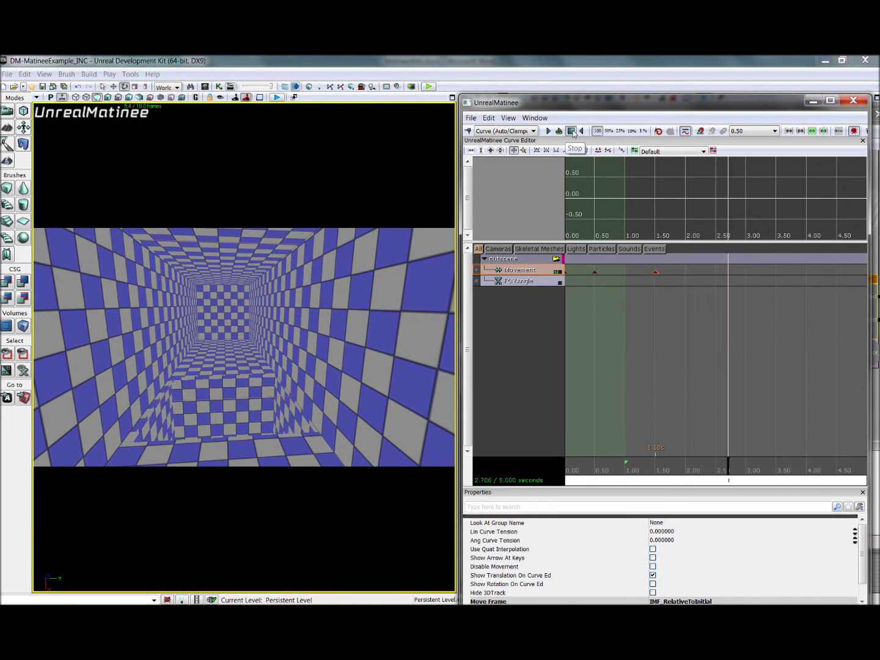
left_click(571, 132)
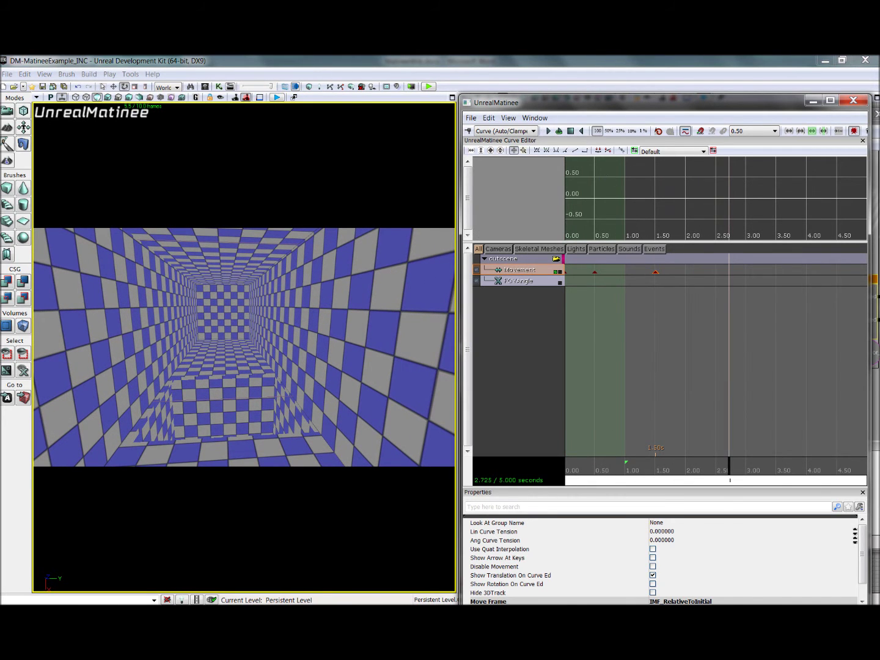
Add a new Director group to the Matinee with no existing track selected.
left_click(521, 314)
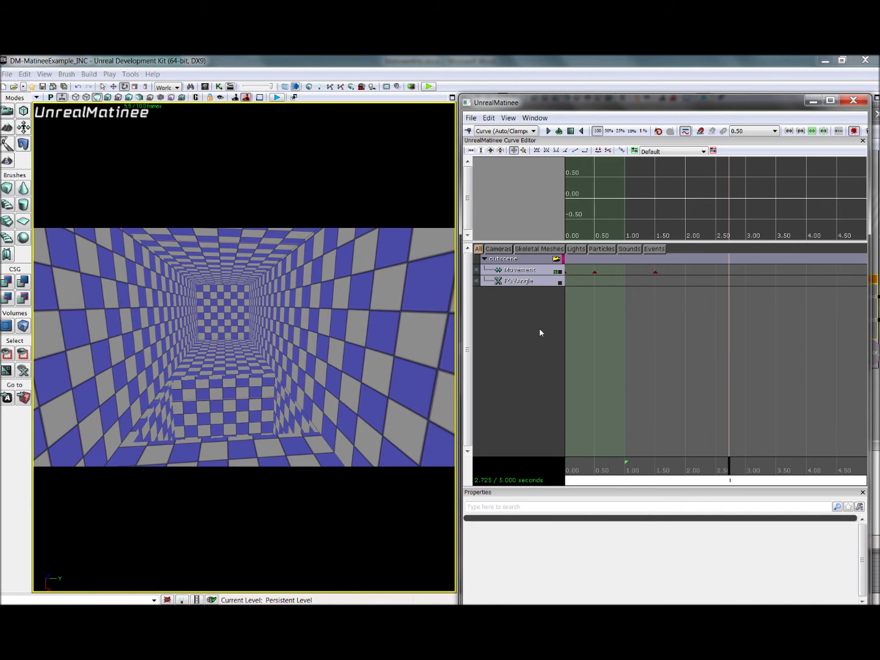
right_click(513, 309)
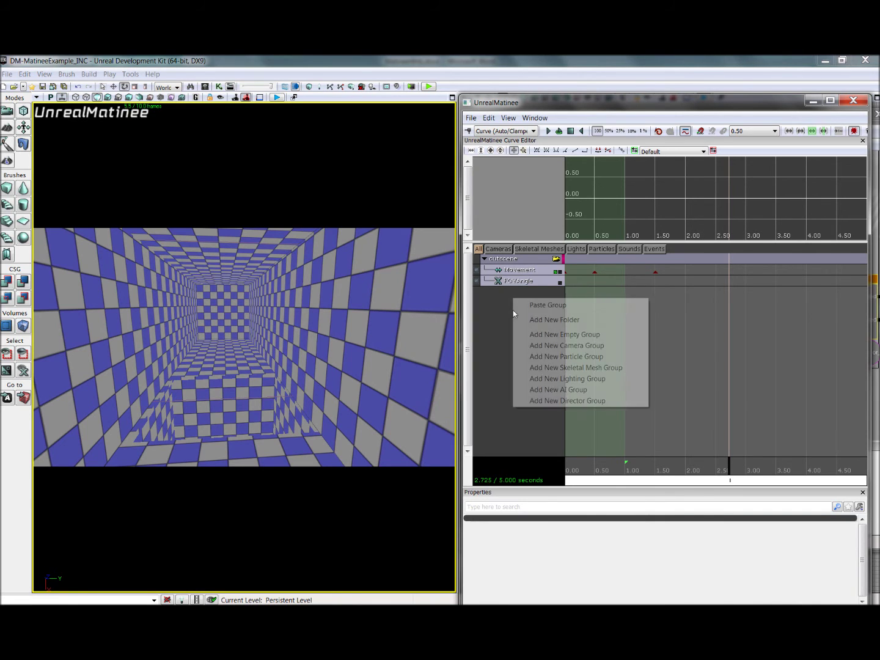
left_click(584, 400)
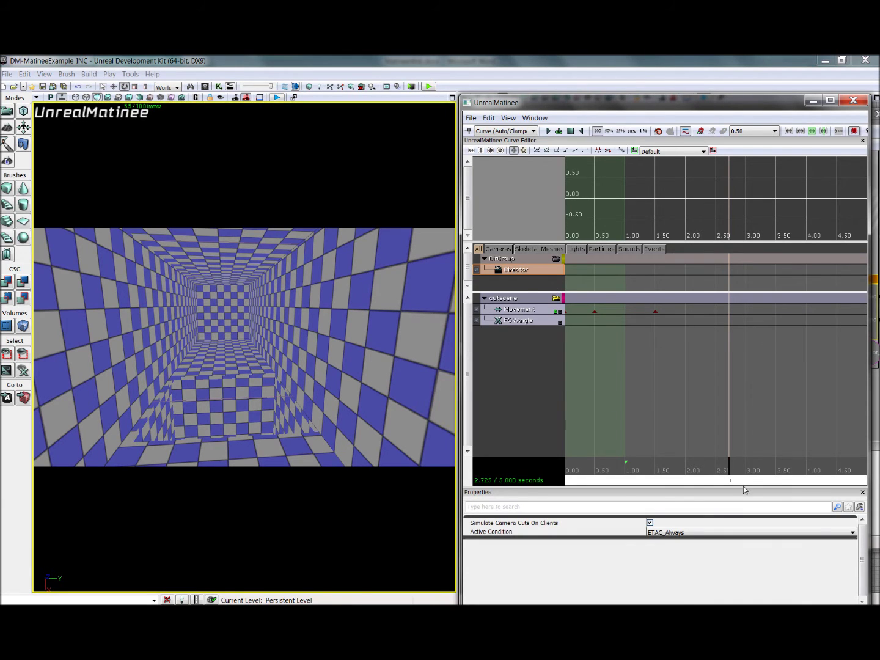
Add a Director key at 0.00 s that cuts to the cutscene group, and close the Matinee editor.
left_click_drag(730, 465, 562, 462)
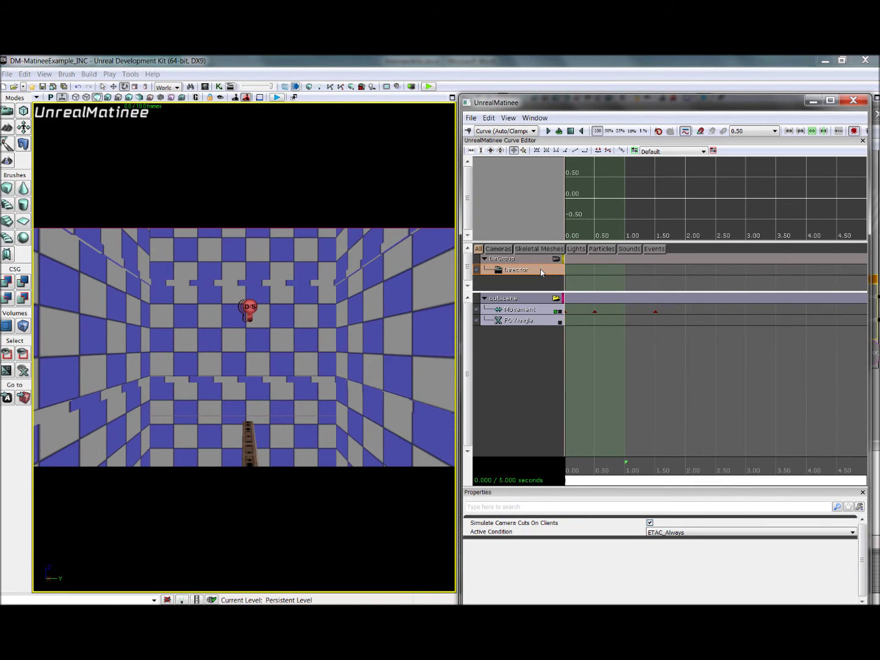
key("Return")
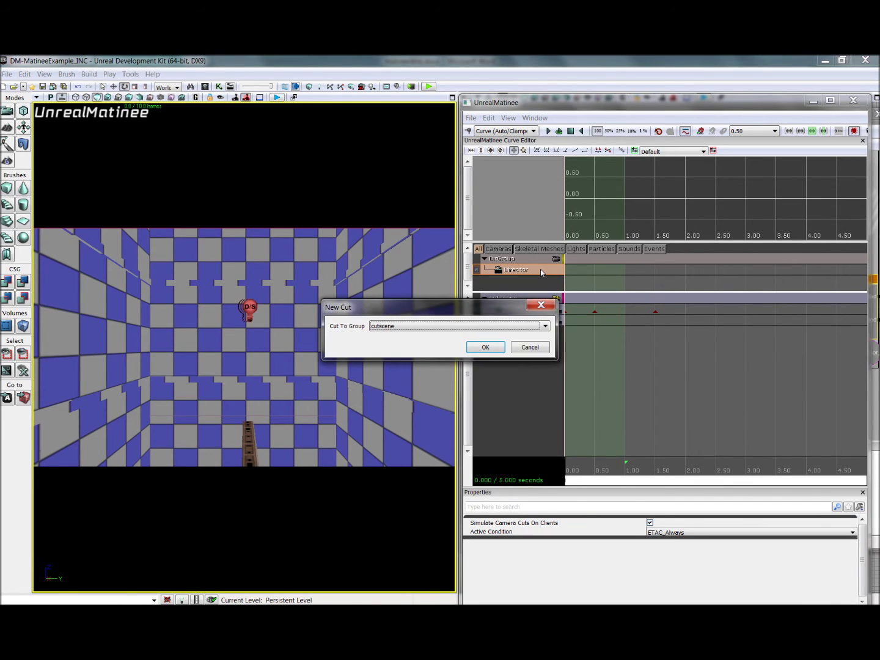
left_click(536, 328)
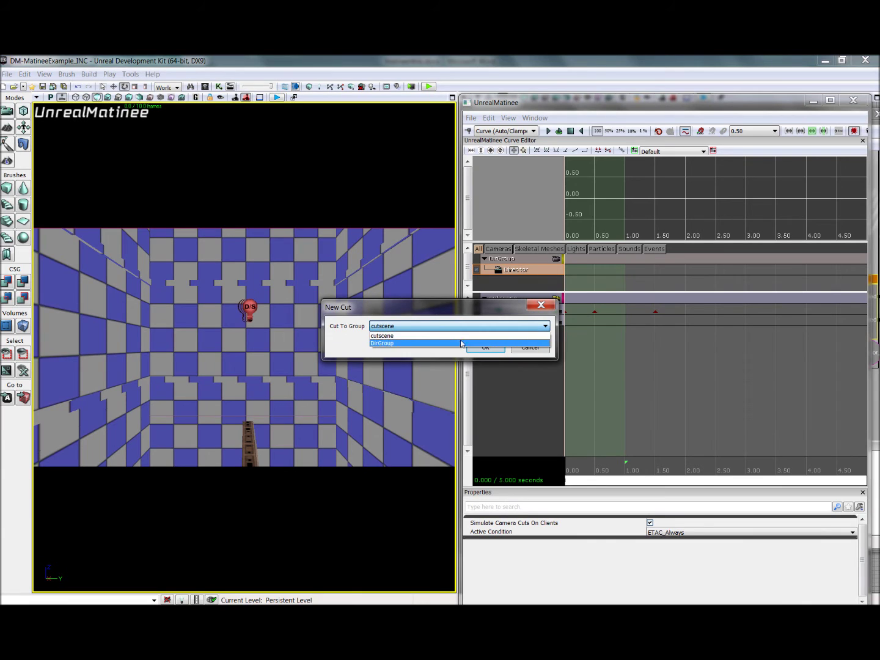
left_click(460, 336)
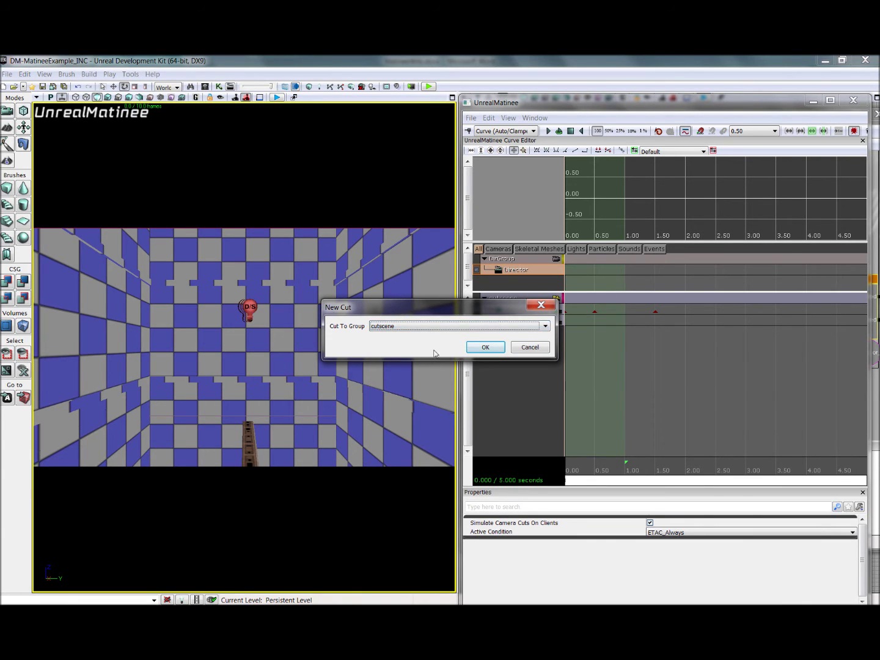
left_click_drag(401, 310, 477, 360)
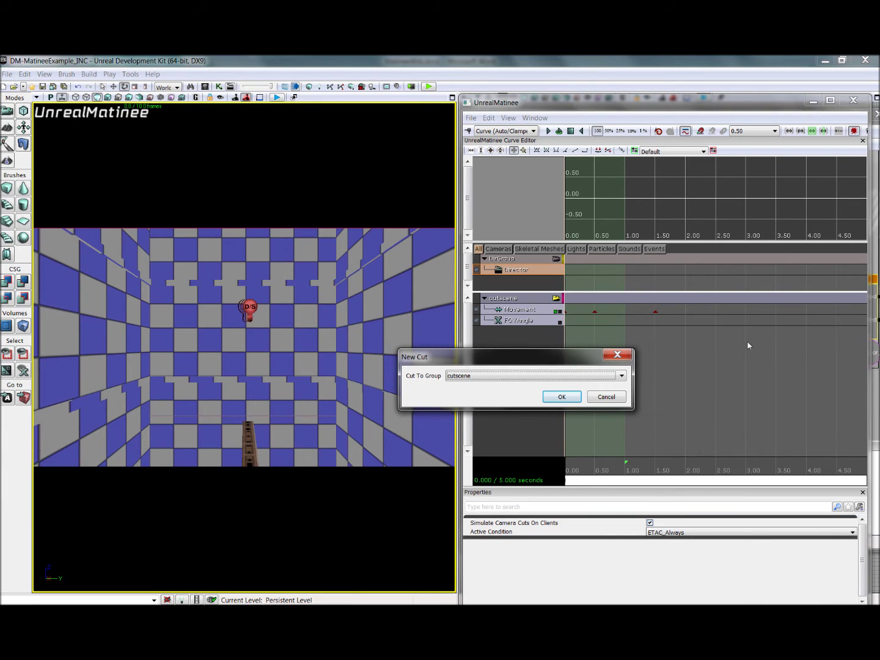
left_click(562, 399)
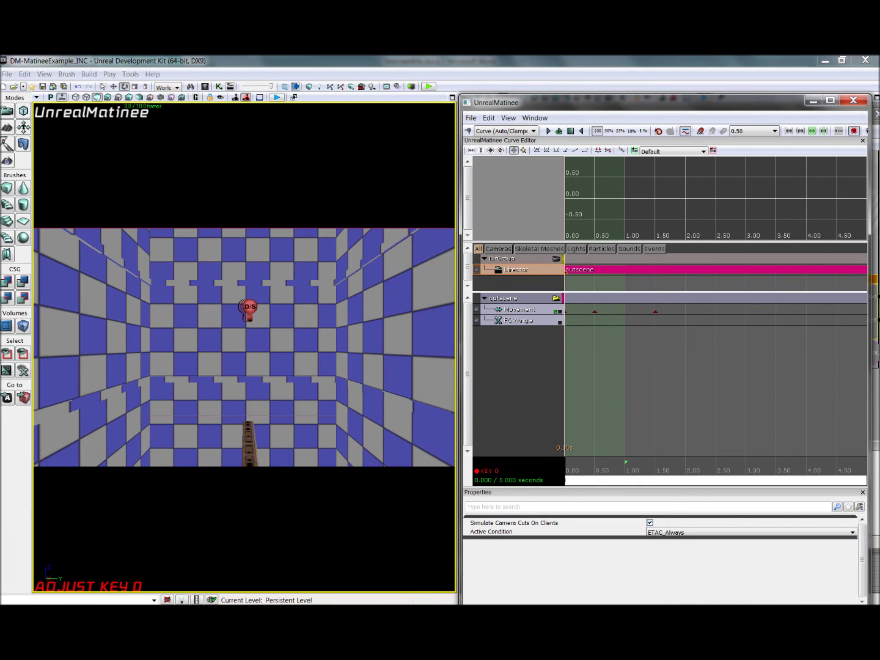
left_click_drag(602, 482, 484, 475)
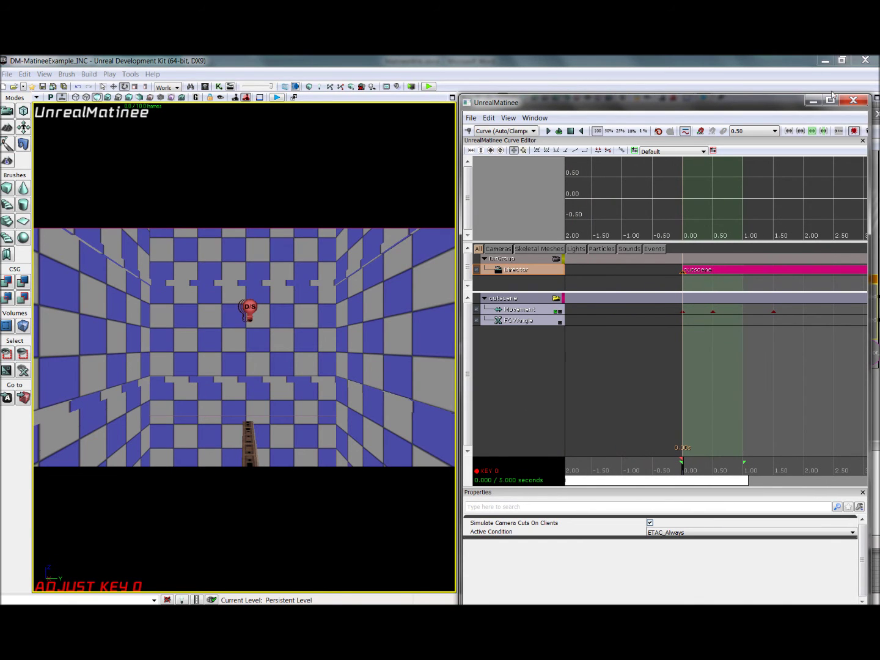
left_click(853, 100)
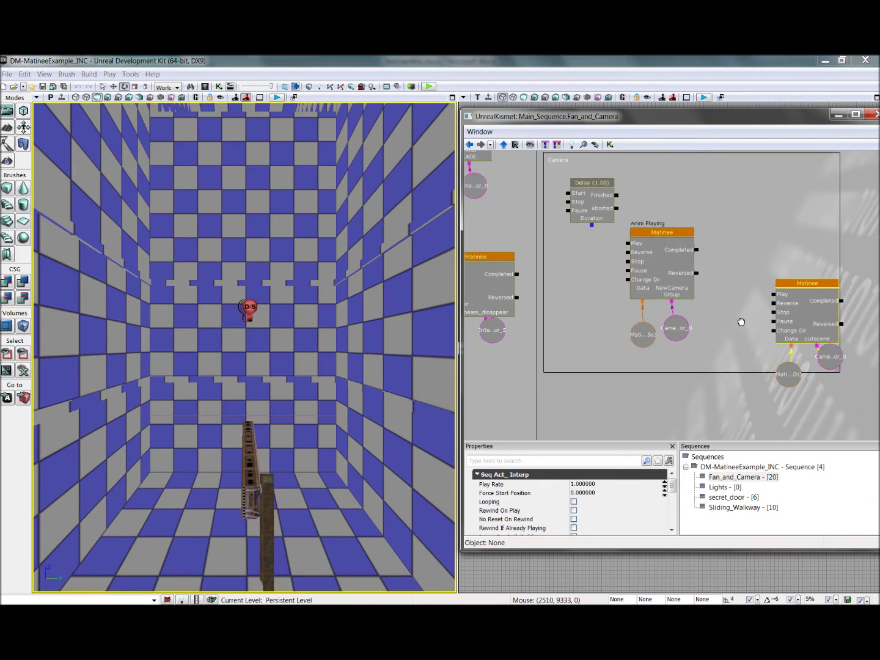
Delete the newly added cutscene Matinee and its linked data and camera nodes from the Camera comment box.
left_click_drag(741, 322, 731, 334)
left_click(641, 300)
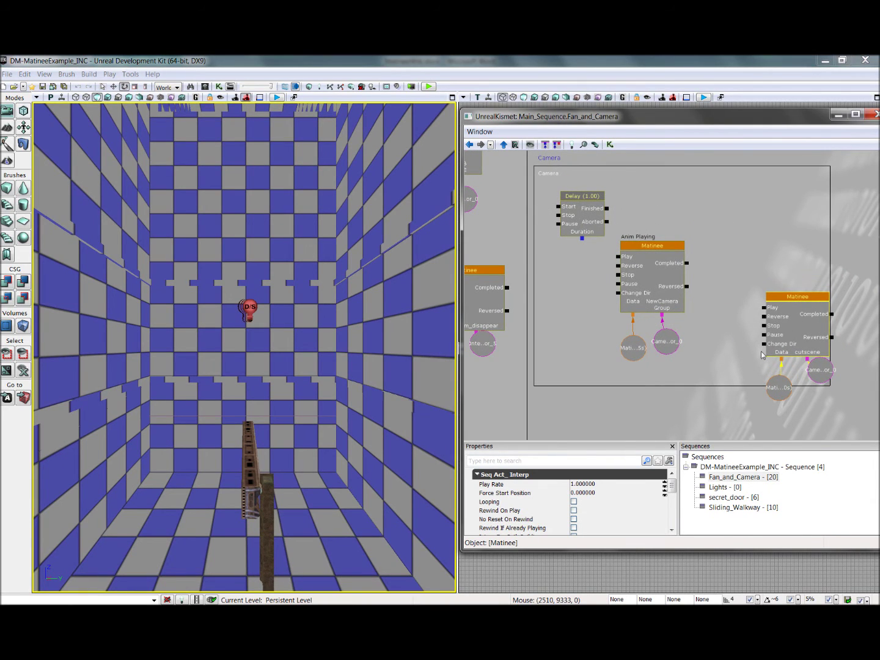
left_click(753, 423)
left_click_drag(731, 277, 819, 384, "ctrl+alt")
key("Delete")
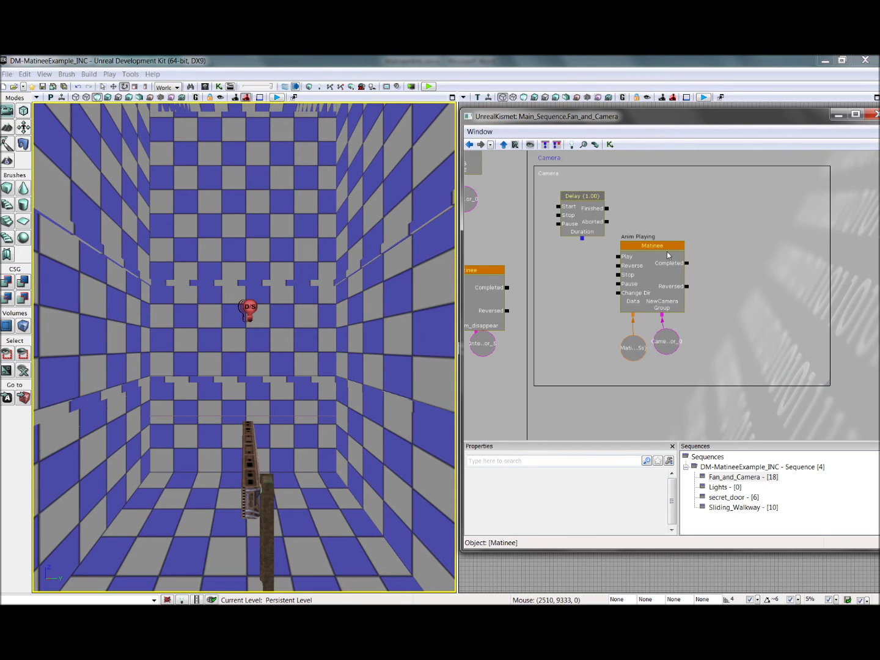
Look up the Delay action among the Misc actions available for a new Kismet node, without adding one.
left_click(546, 264)
left_click_drag(585, 271, 760, 314)
left_click_drag(833, 261, 699, 277)
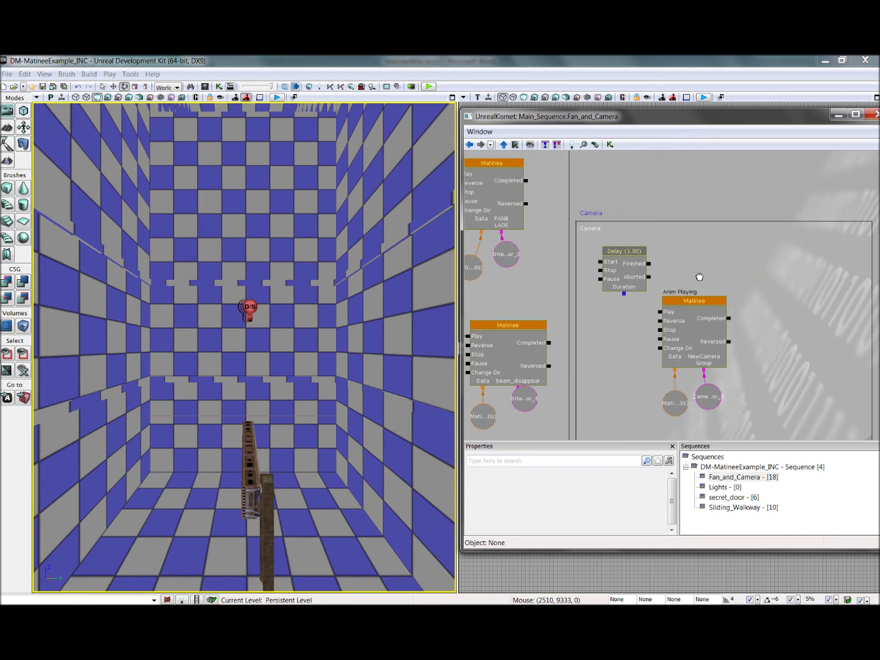
right_click(720, 248)
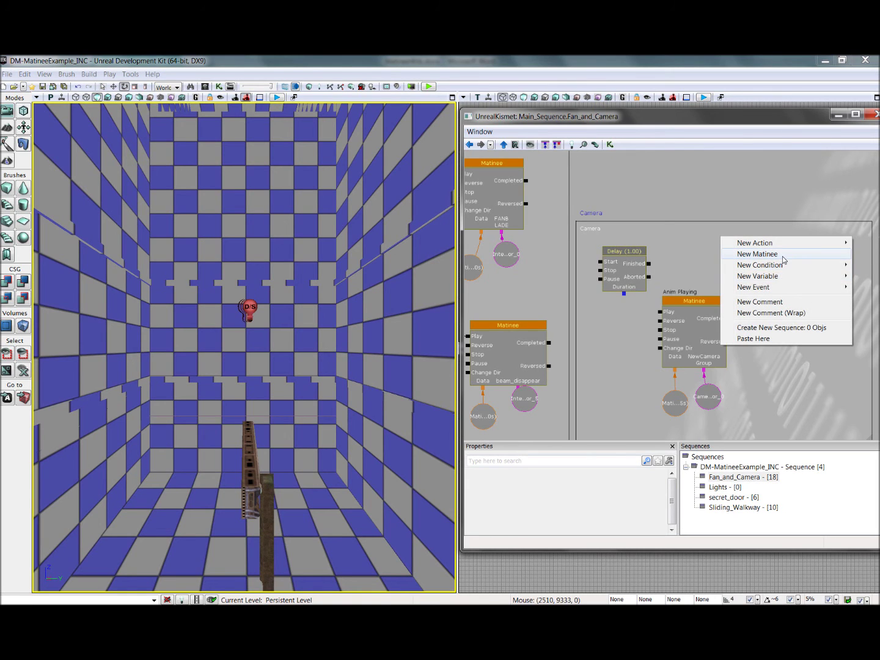
mouse_move(786, 247)
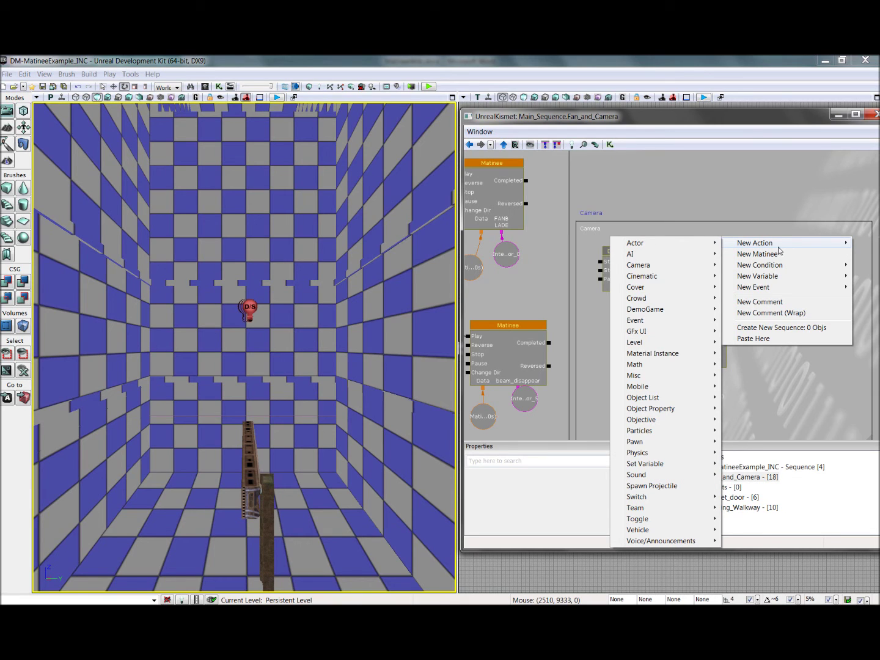
mouse_move(653, 378)
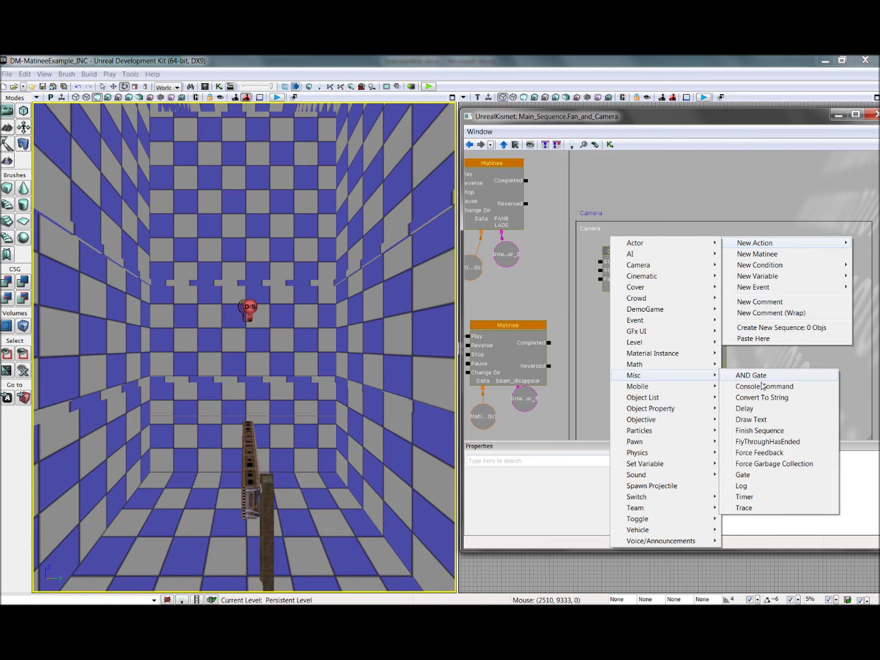
left_click(591, 355)
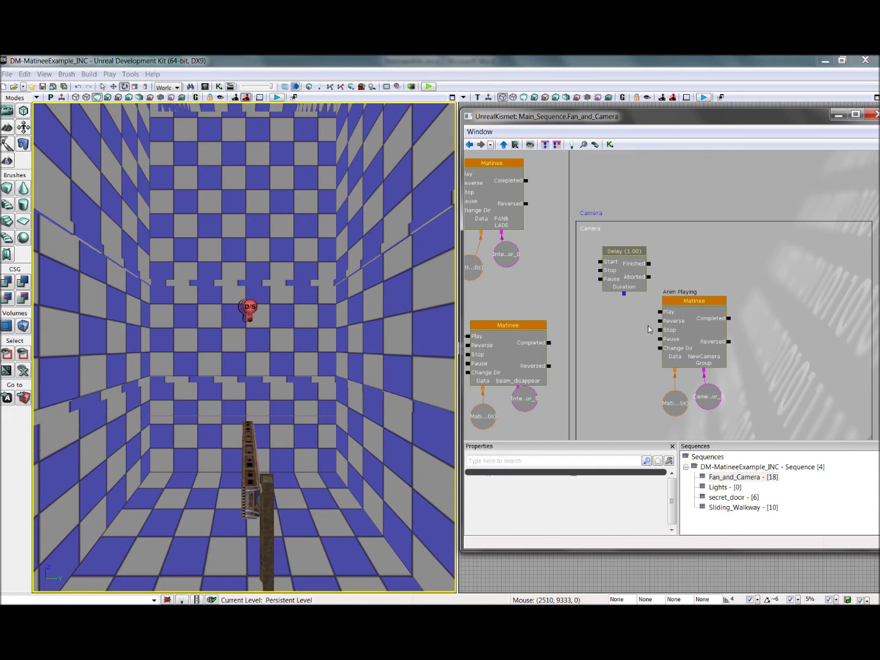
Wire the post's Take Damage output to the Delay's Start, and the Delay's Finished output to the existing camera Matinee's Play input.
left_click(633, 266)
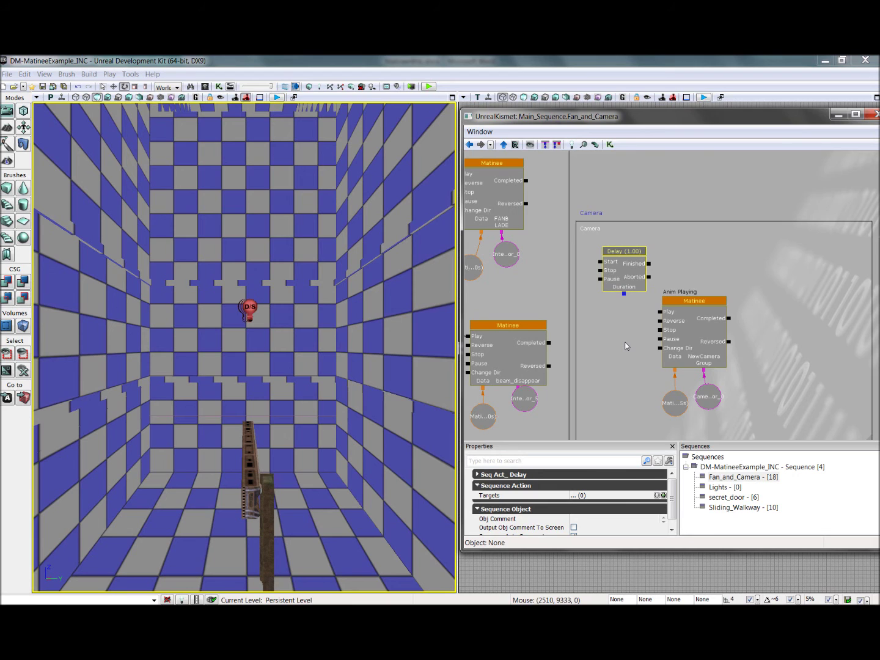
left_click_drag(690, 332, 800, 304)
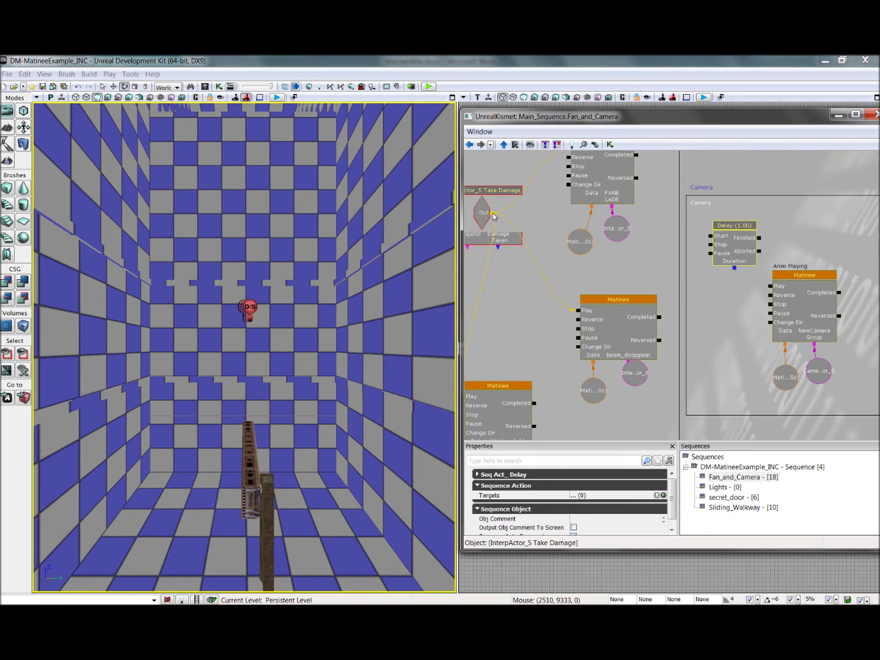
left_click_drag(491, 213, 770, 286)
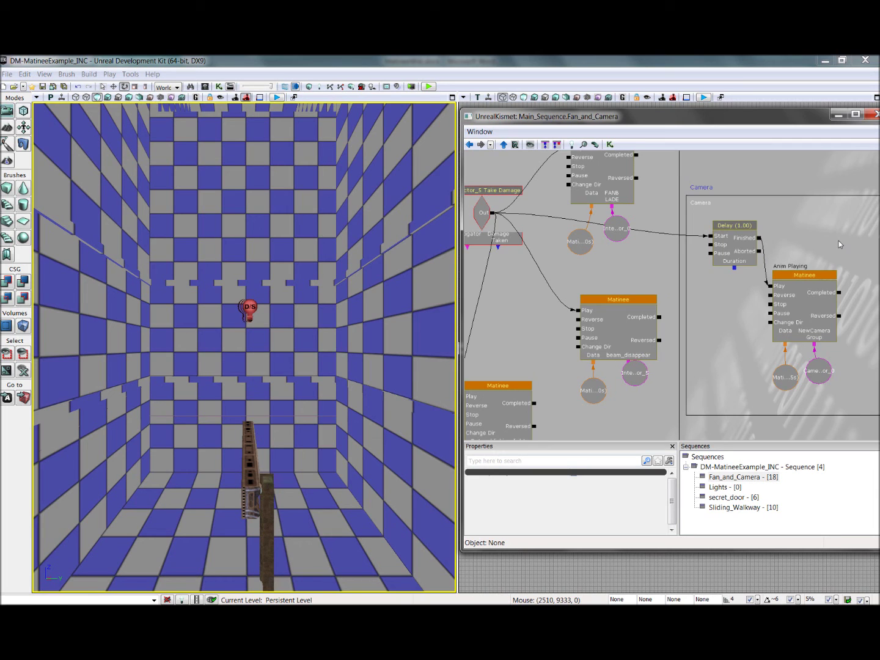
Close Kismet and play-test the level from the checkered floor, shooting the post to check the delayed camera cutscene, and end the preview.
left_click_drag(839, 242, 776, 254)
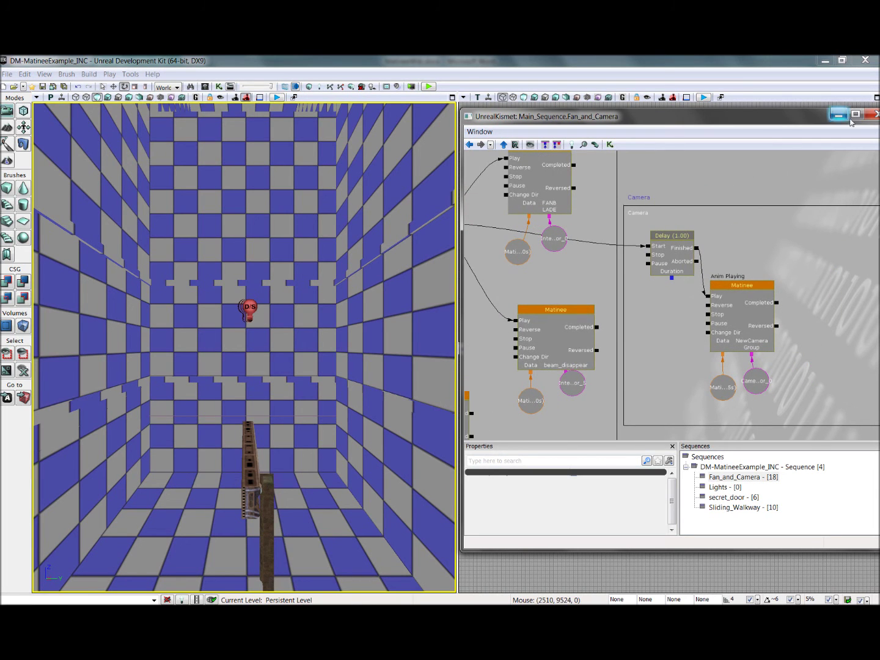
left_click(875, 116)
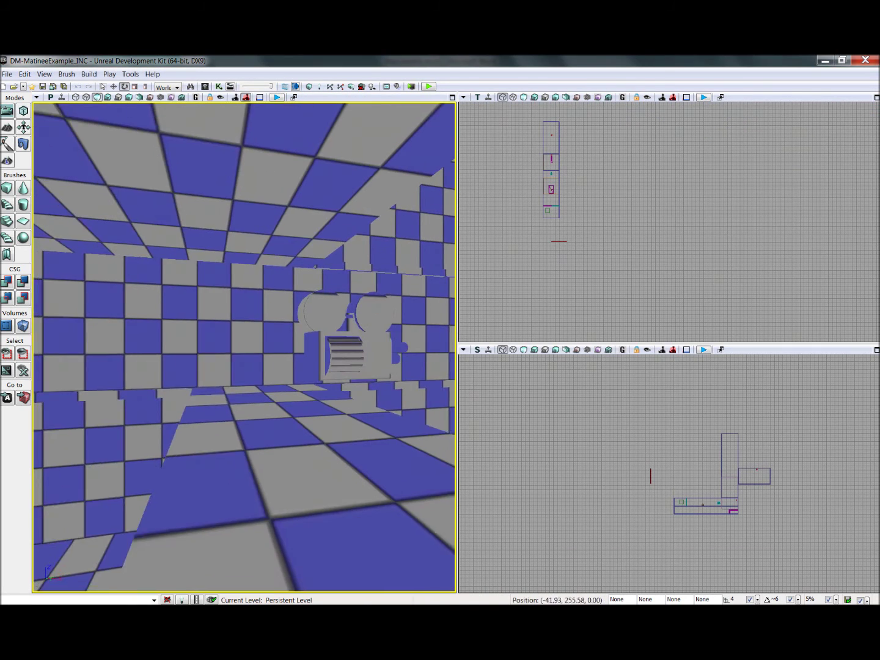
right_click(305, 491)
left_click(338, 479)
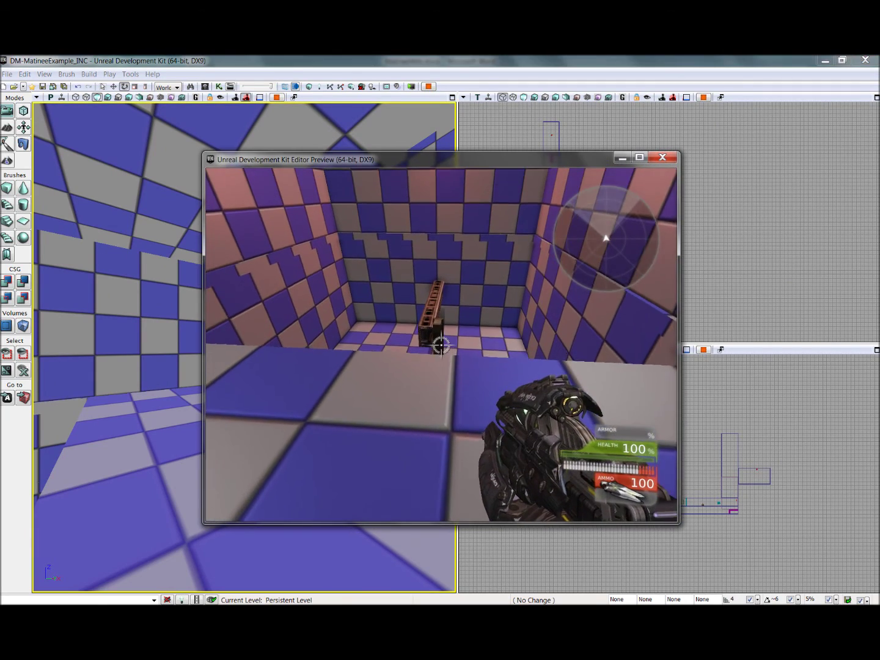
key("w")
left_click(441, 345)
left_click(440, 345)
left_click(439, 344)
left_click(440, 344)
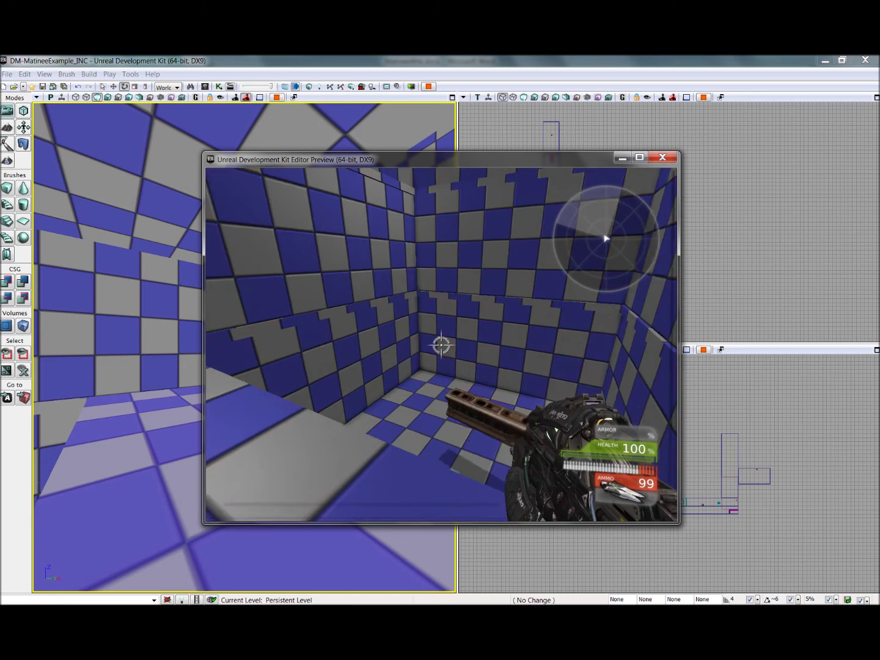
key("Escape")
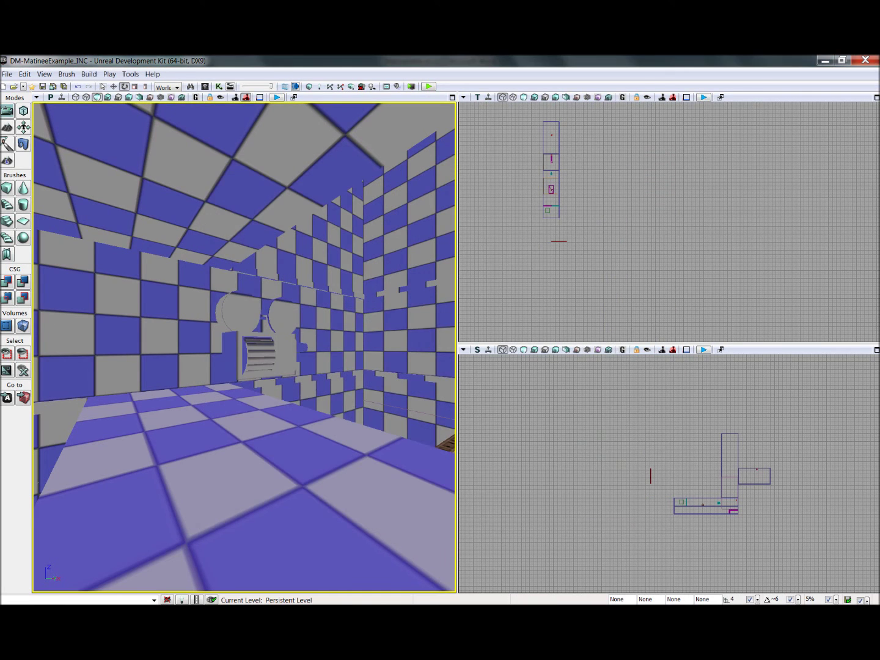
Reopen Kismet and add a Toggle Cinematic Mode action beside the camera Matinee in the Camera comment box.
left_click(218, 86)
double_click(782, 283)
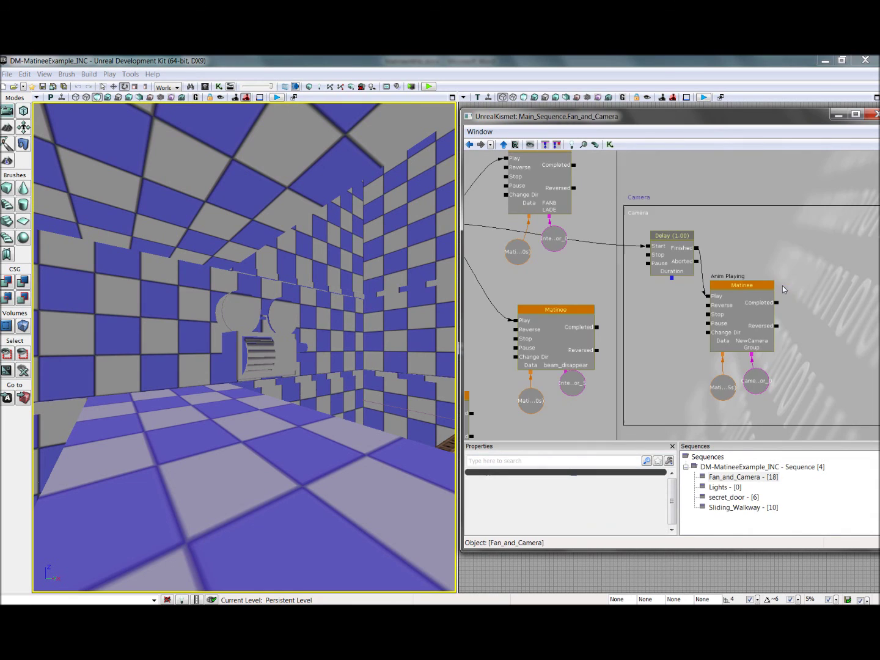
left_click_drag(782, 285, 719, 300)
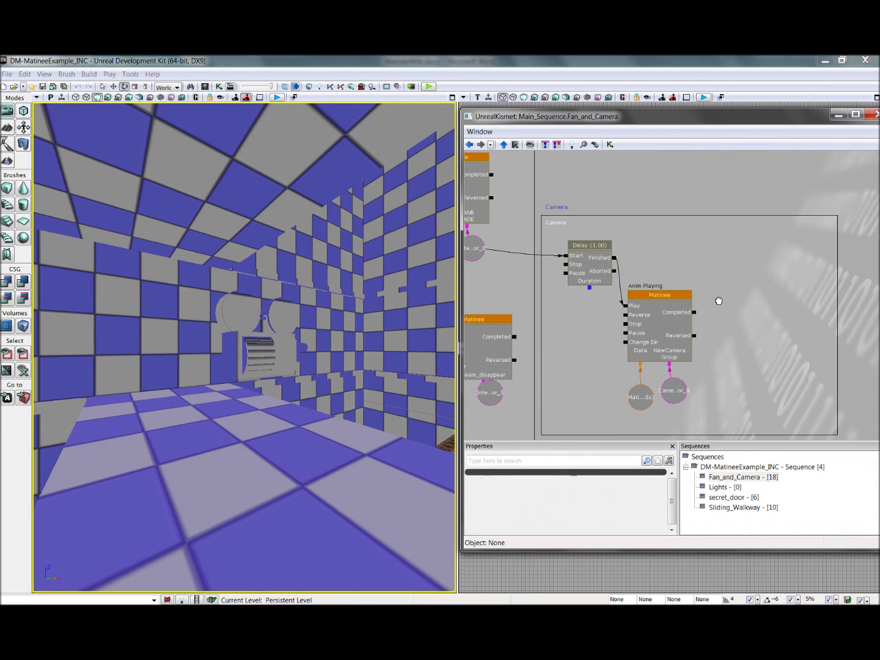
right_click(739, 251)
mouse_move(752, 263)
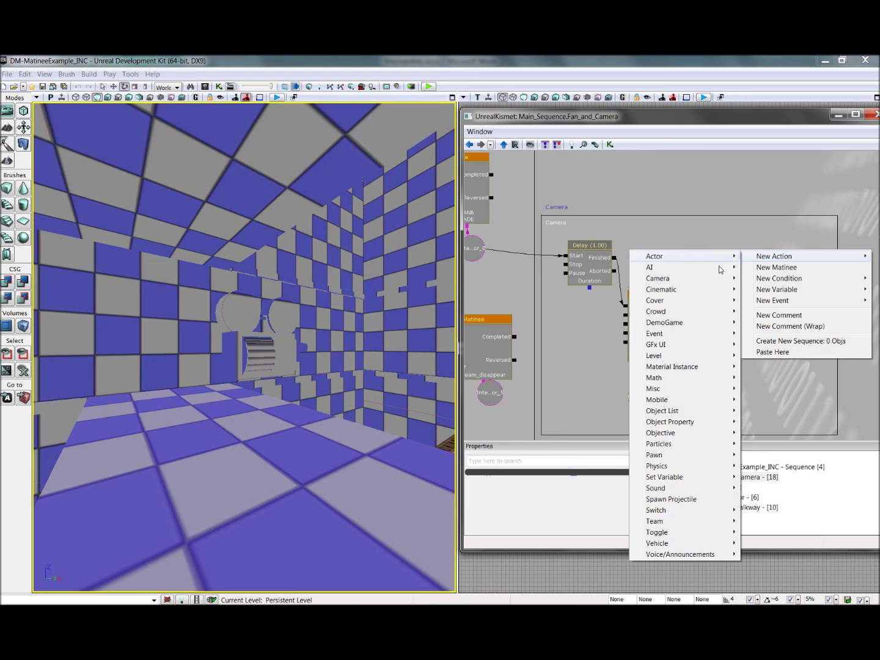
mouse_move(677, 534)
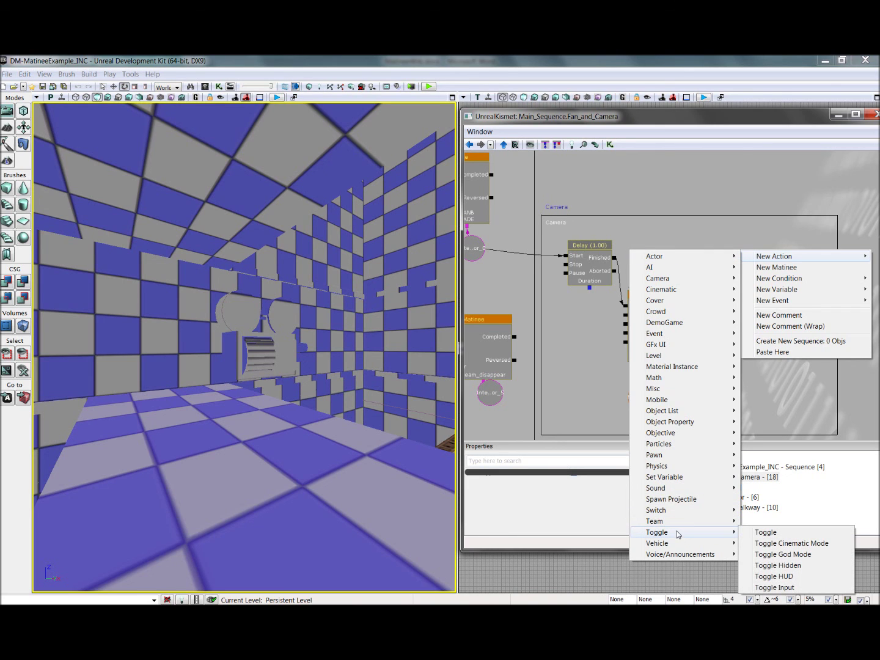
left_click(772, 543)
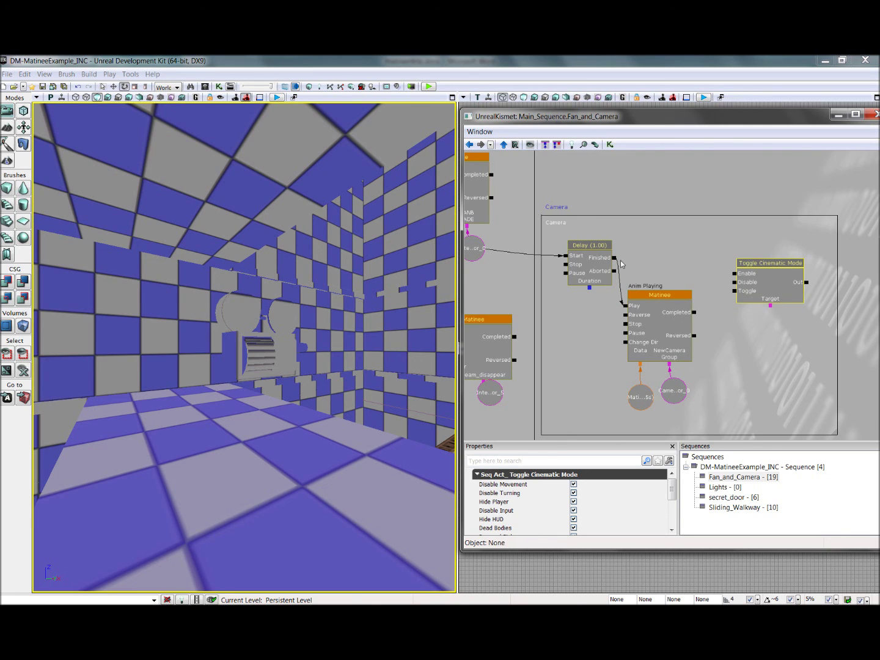
Wire the Delay's Finished output to Toggle Cinematic Mode's Enable and the camera Matinee's Completed output to its Disable, and close Kismet.
left_click_drag(614, 257, 733, 274)
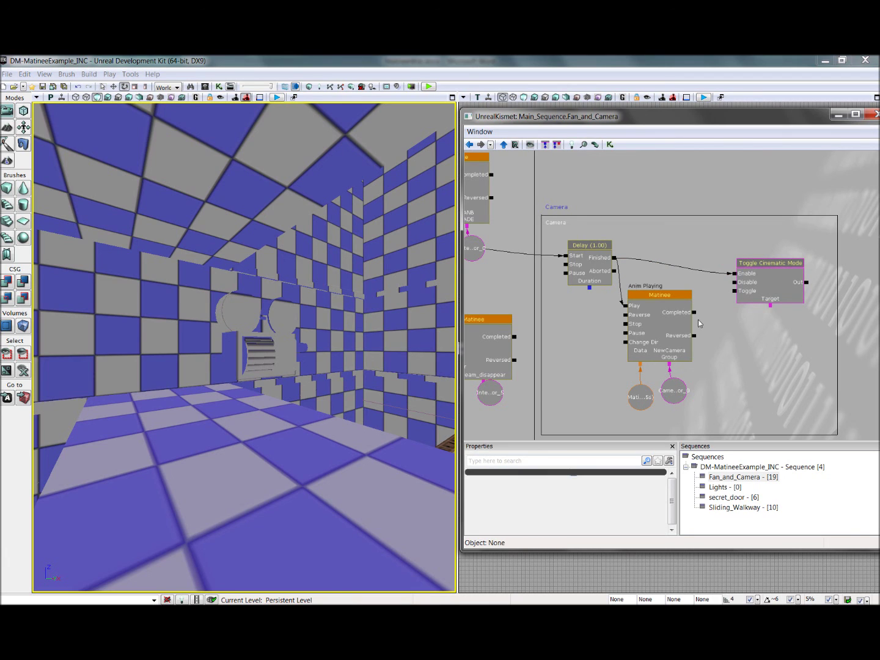
left_click(653, 305)
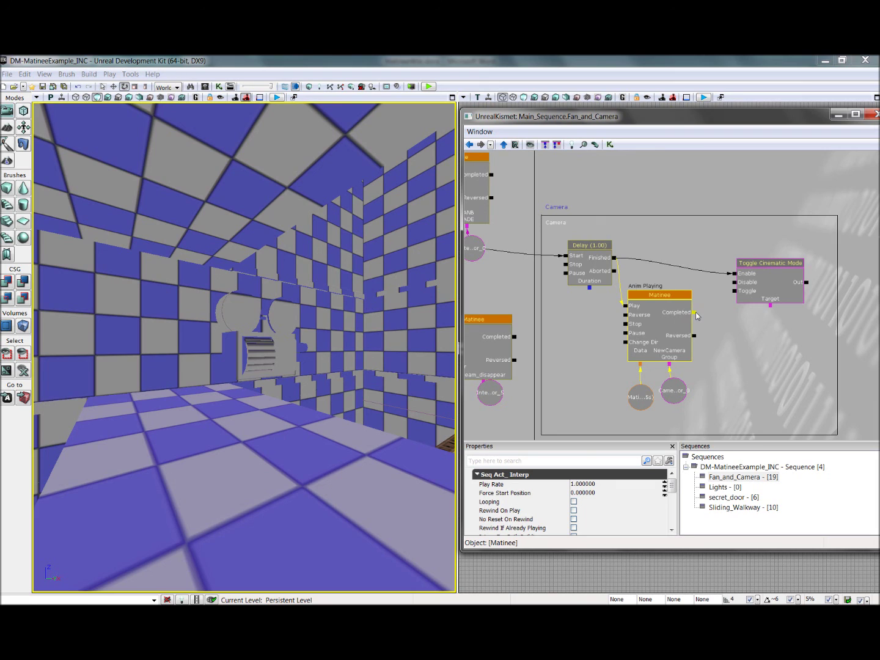
left_click_drag(696, 313, 734, 282)
left_click(874, 116)
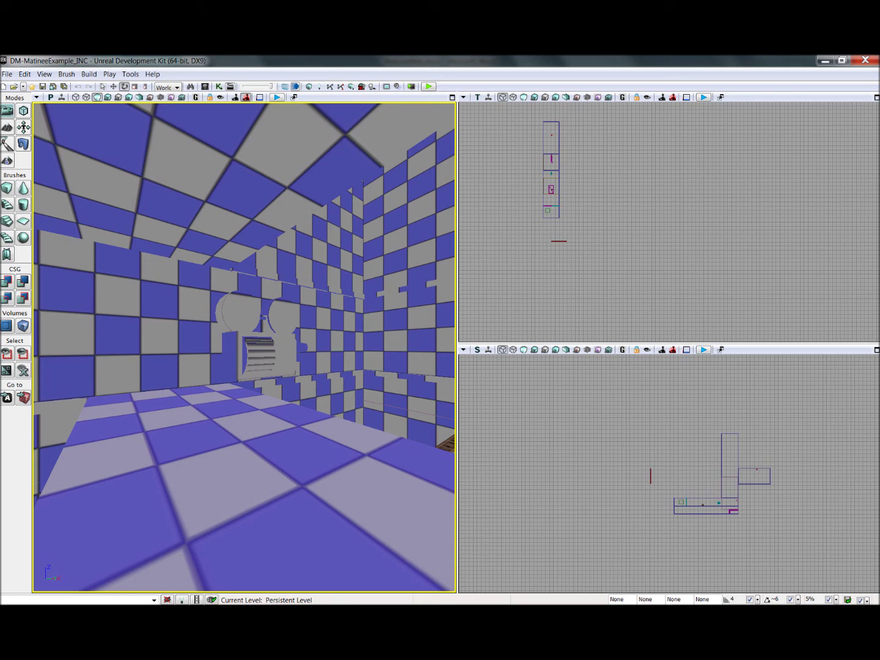
mouse_move(294, 604)
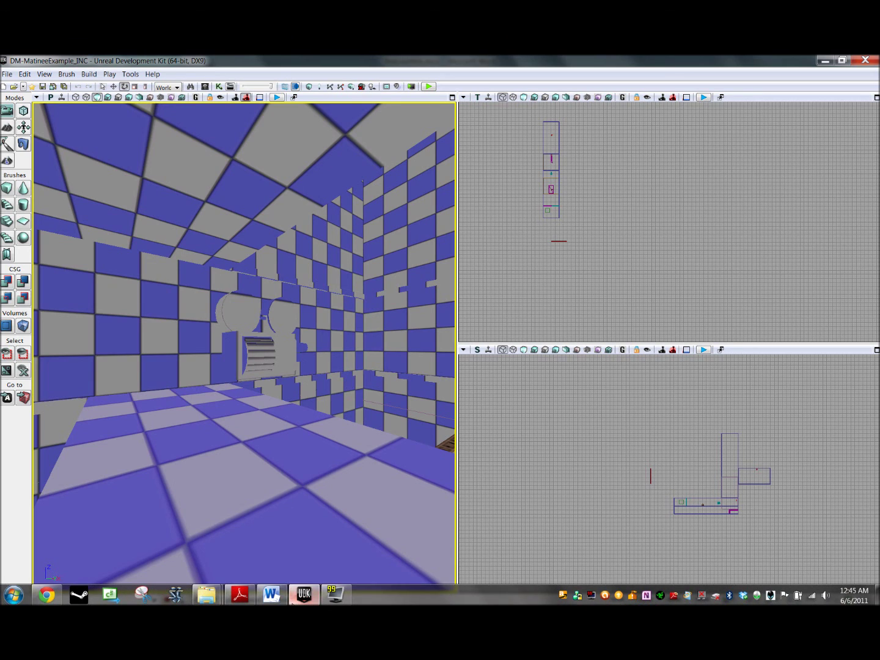